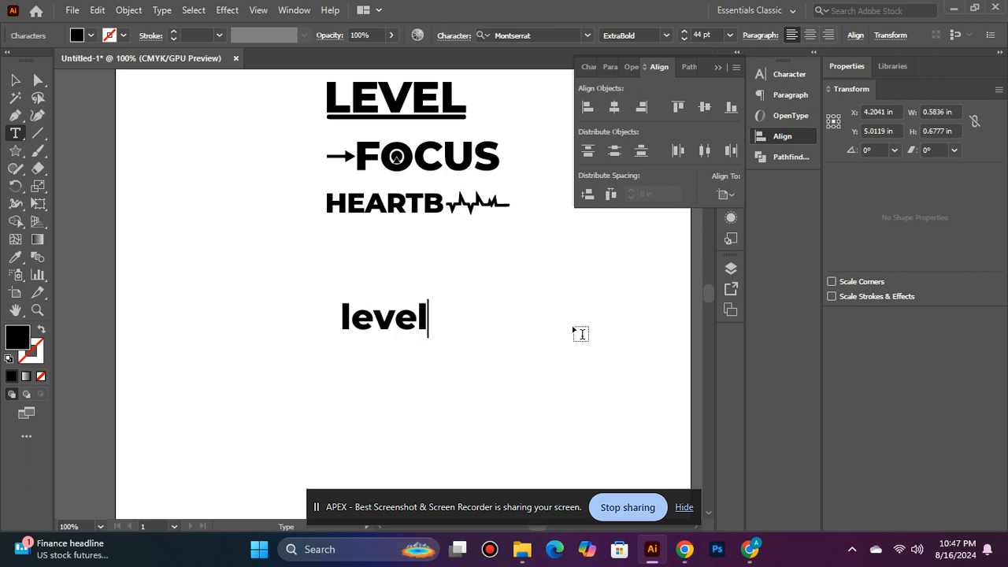
Centre the "level" text horizontally and vertically on the artboard
{"action": "left_click", "coordinate": [19, 77]}
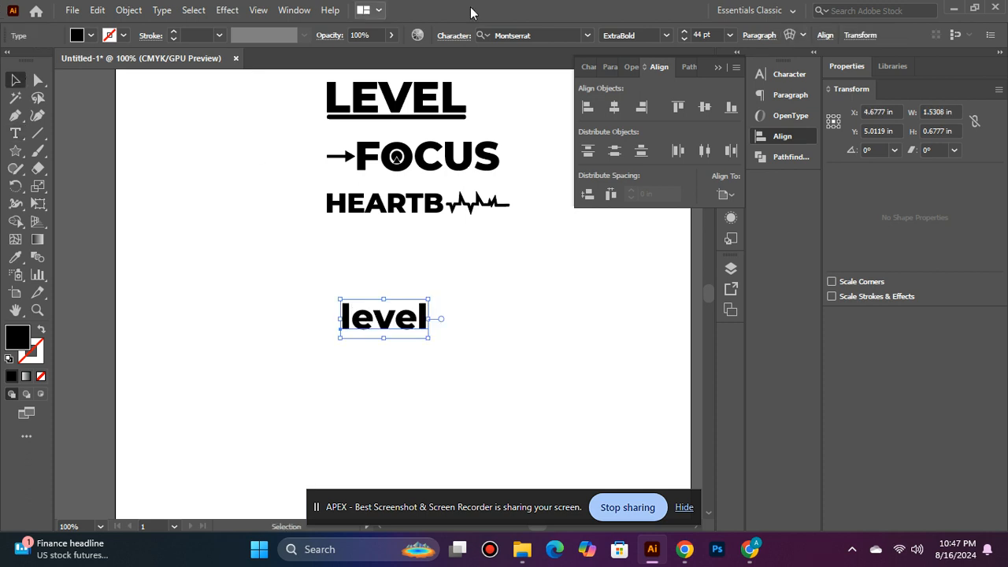
{"action": "left_click", "coordinate": [614, 108]}
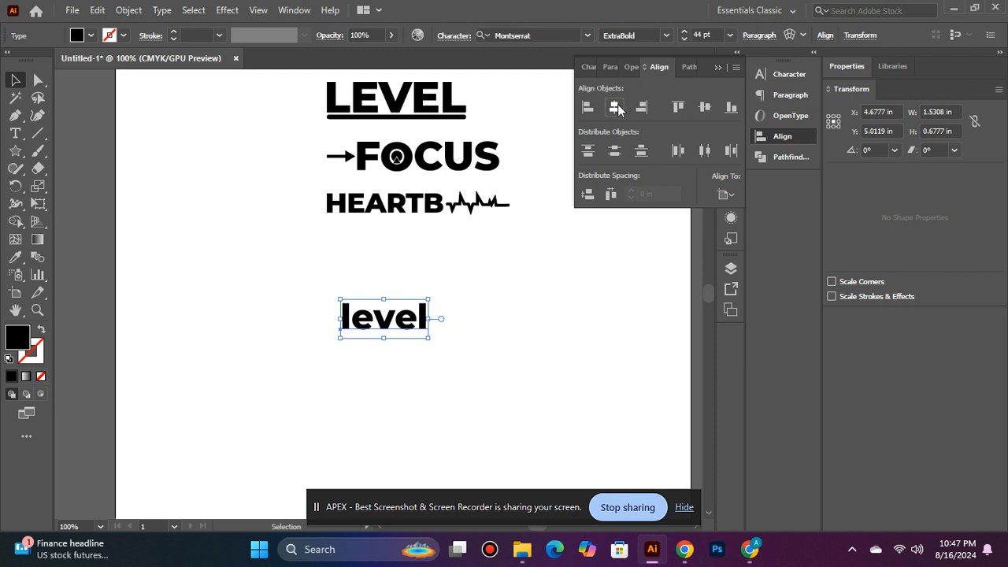
{"action": "left_click", "coordinate": [704, 110]}
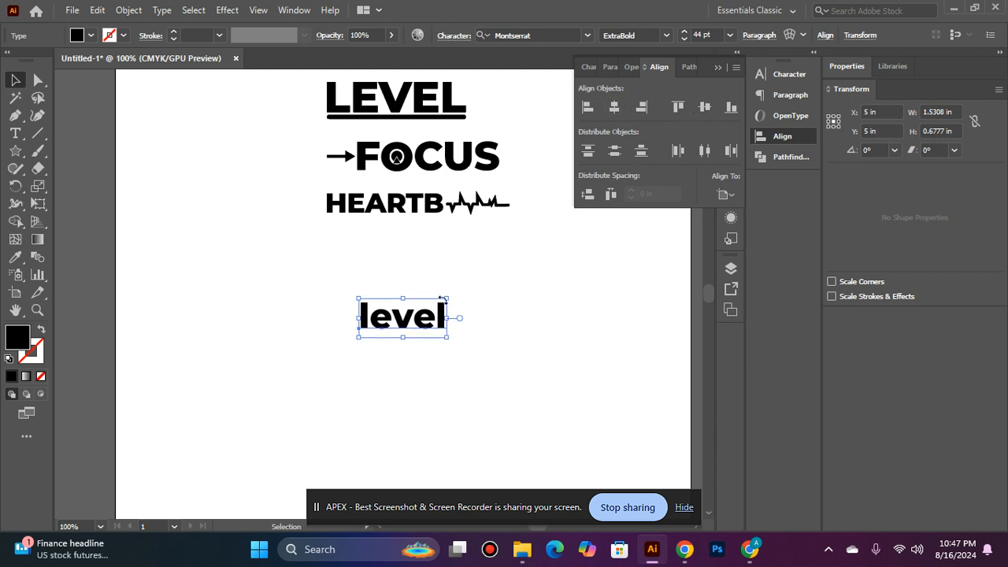
Retype the "level" text in capitals as LEVEL and centre it horizontally on the artboard
{"action": "left_click", "coordinate": [15, 133]}
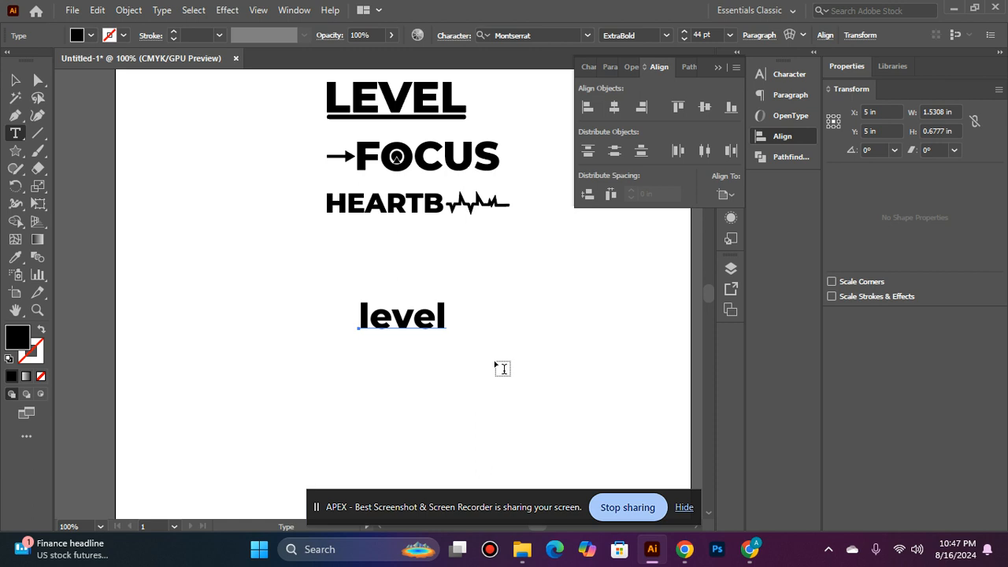
{"action": "left_click", "coordinate": [444, 300]}
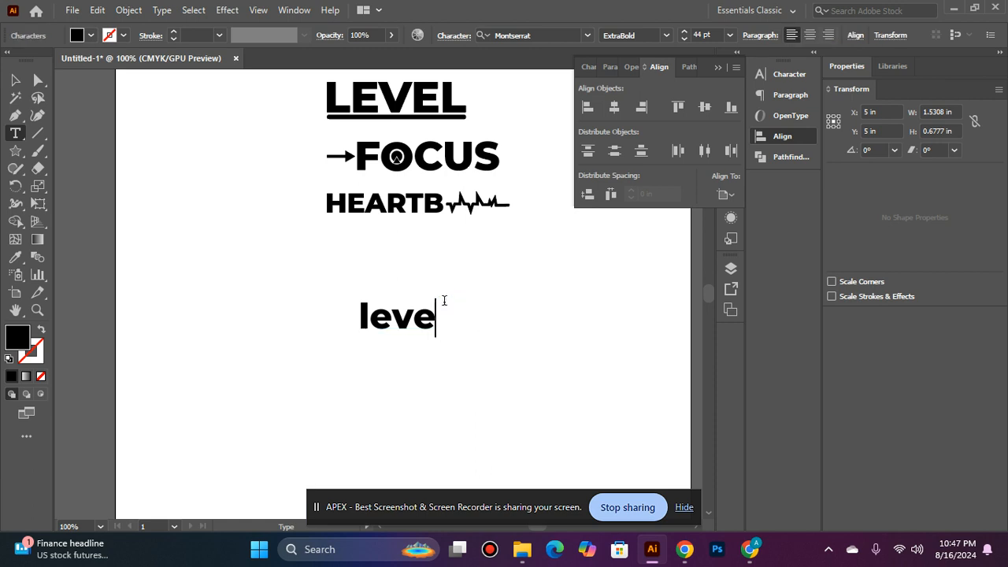
{"action": "key", "text": "BackSpace"}
{"action": "key", "text": "BackSpace"}
{"action": "key", "text": "BackSpace"}
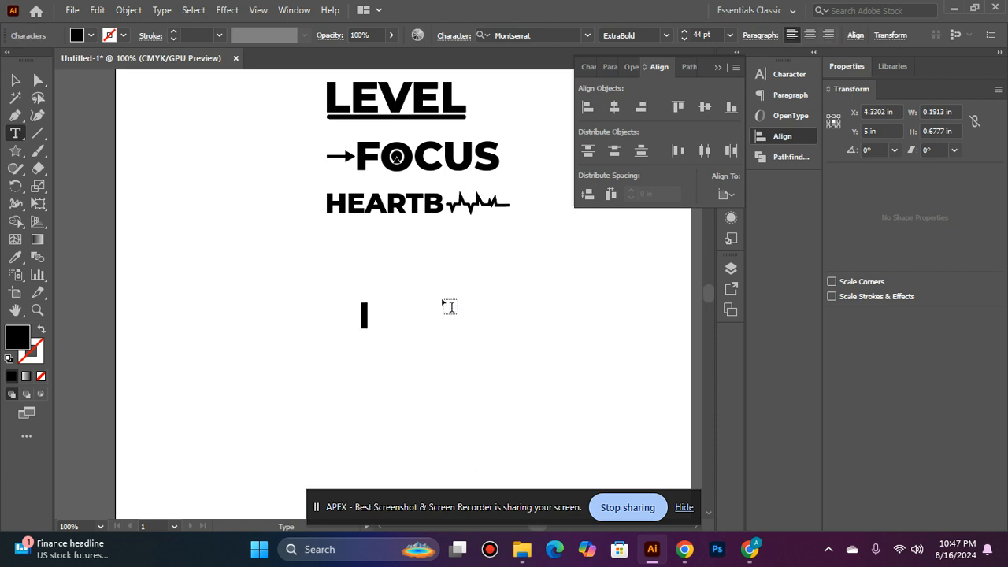
{"action": "type", "text": "E"}
{"action": "key", "text": "BackSpace"}
{"action": "key", "text": "BackSpace"}
{"action": "type", "text": "LEVEL"}
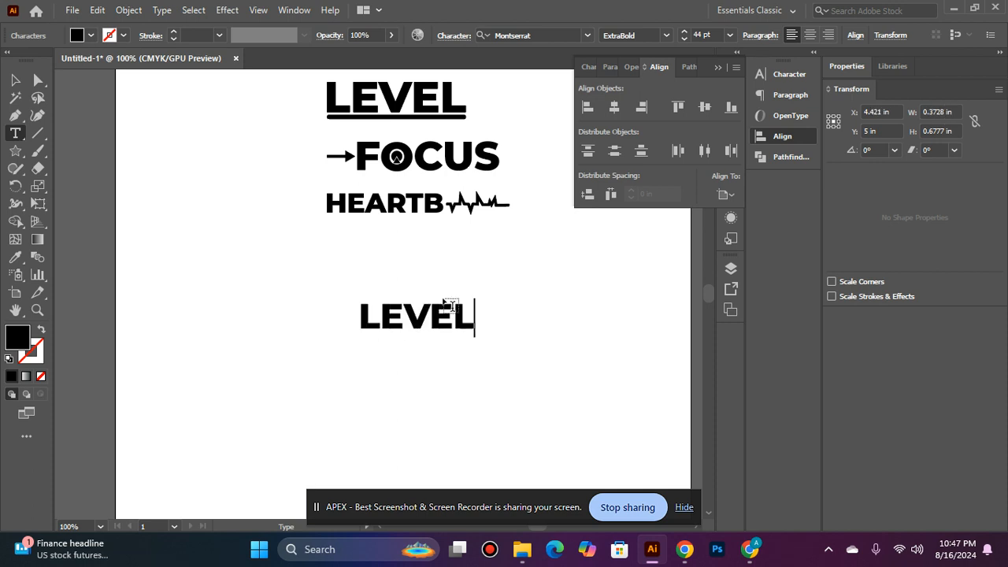
{"action": "left_click", "coordinate": [15, 80]}
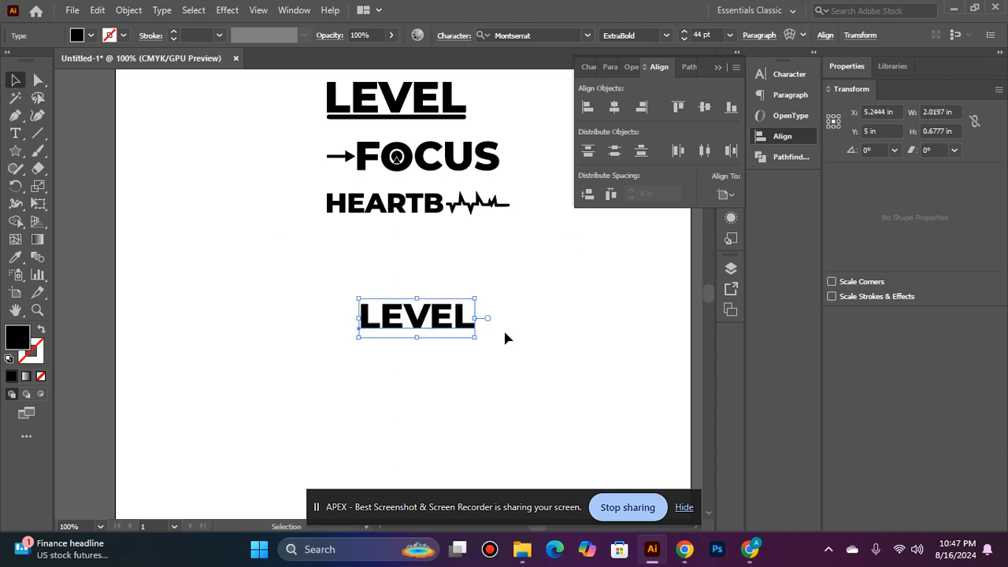
{"action": "left_click", "coordinate": [615, 106]}
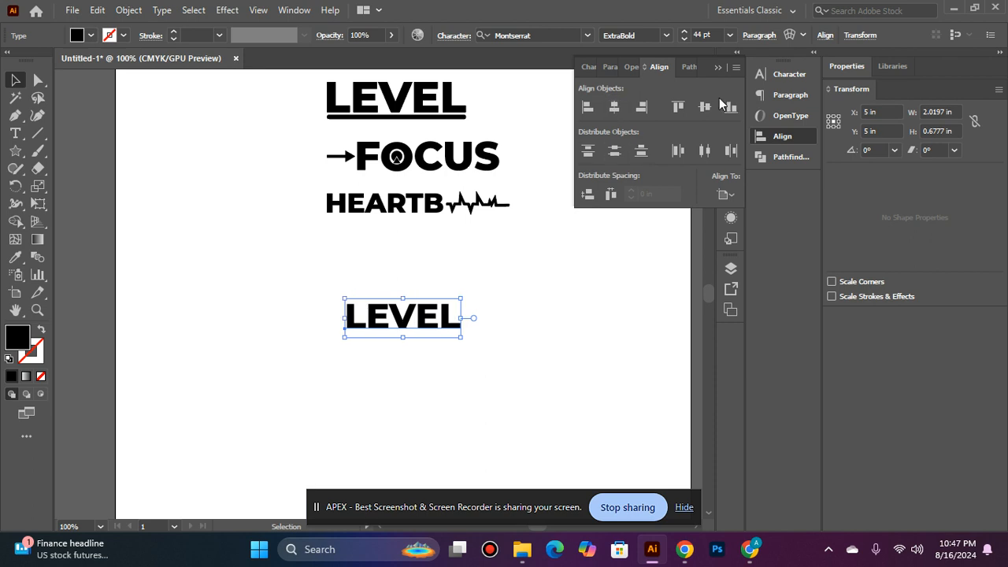
Try converting the new LEVEL text to outlines and undo the conversion
{"action": "right_click", "coordinate": [435, 339]}
{"action": "left_click", "coordinate": [610, 324]}
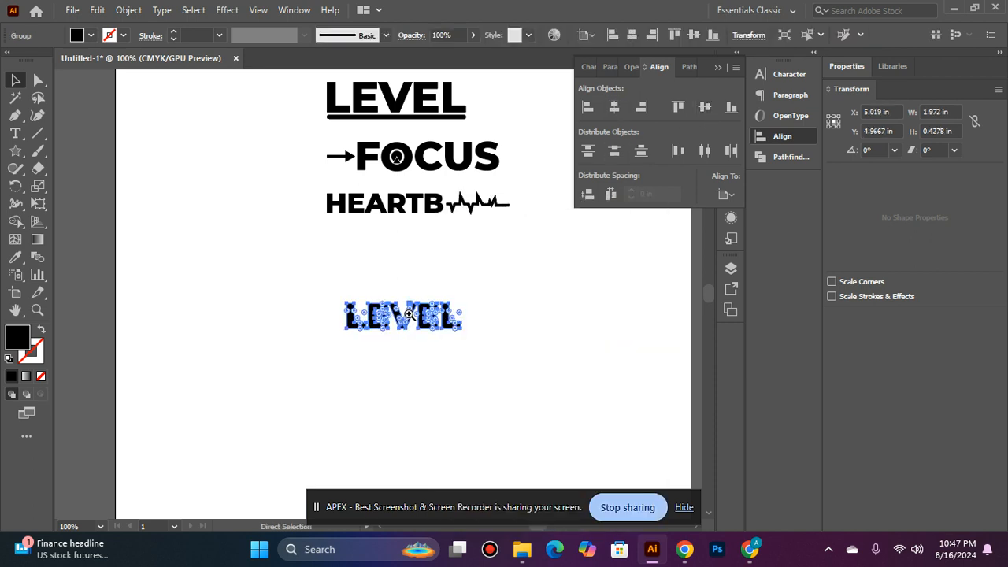
{"action": "key", "text": "z"}
{"action": "left_click", "coordinate": [349, 293]}
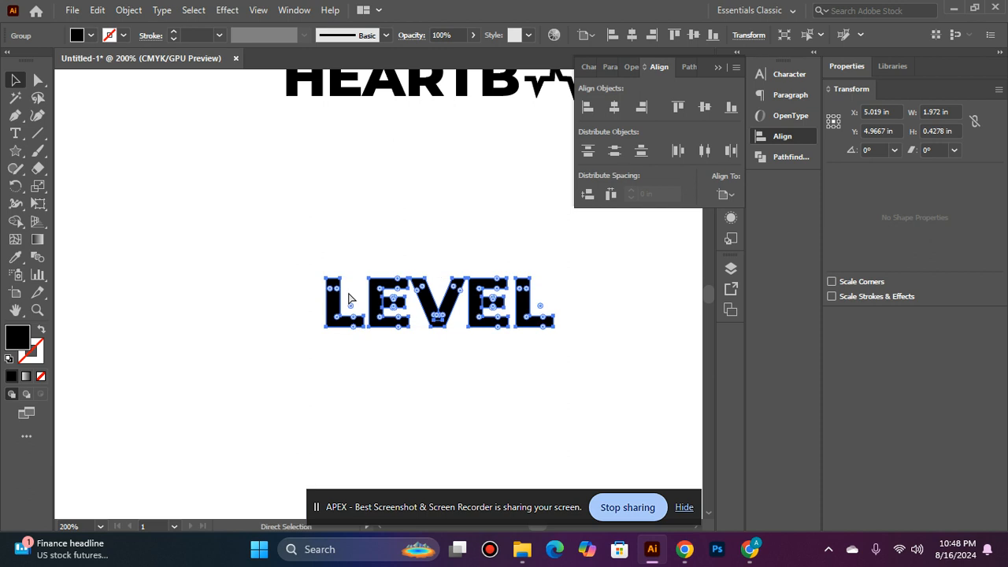
{"action": "key", "text": "ctrl+z"}
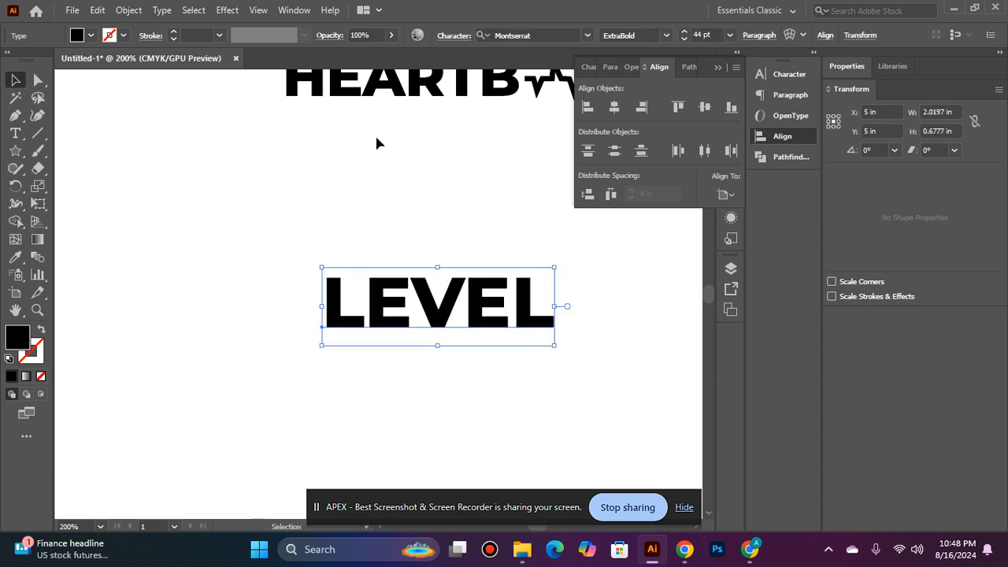
Draw a horizontal line about 2.28 in long just beneath the new LEVEL text and give it a 2 pt stroke
{"action": "left_click", "coordinate": [377, 143]}
{"action": "left_click", "coordinate": [38, 132]}
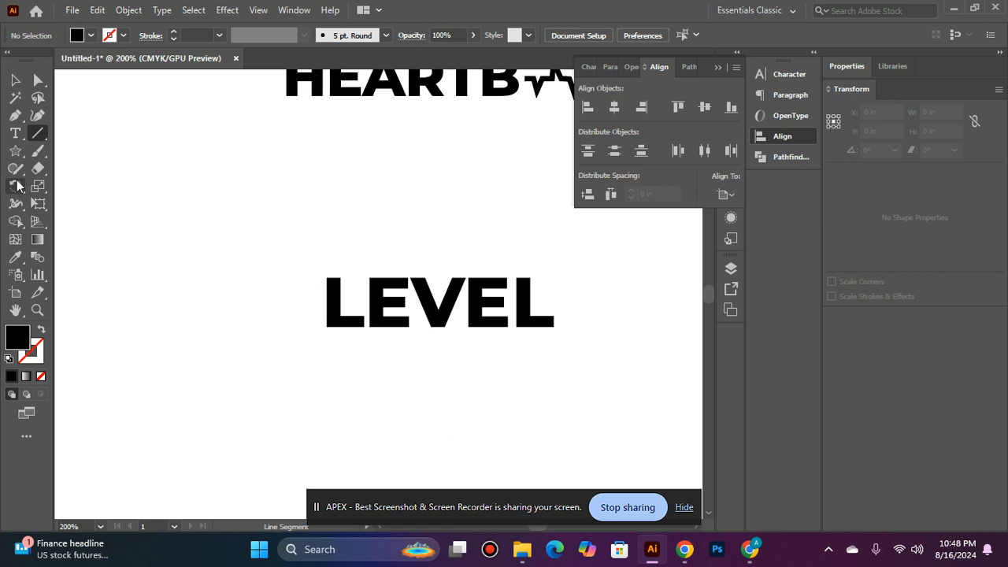
{"action": "mouse_move", "coordinate": [308, 334]}
{"action": "left_mouse_down"}
{"action": "mouse_move", "coordinate": [527, 344]}
{"action": "mouse_move", "coordinate": [570, 344]}
{"action": "mouse_move", "coordinate": [571, 334]}
{"action": "left_mouse_up"}
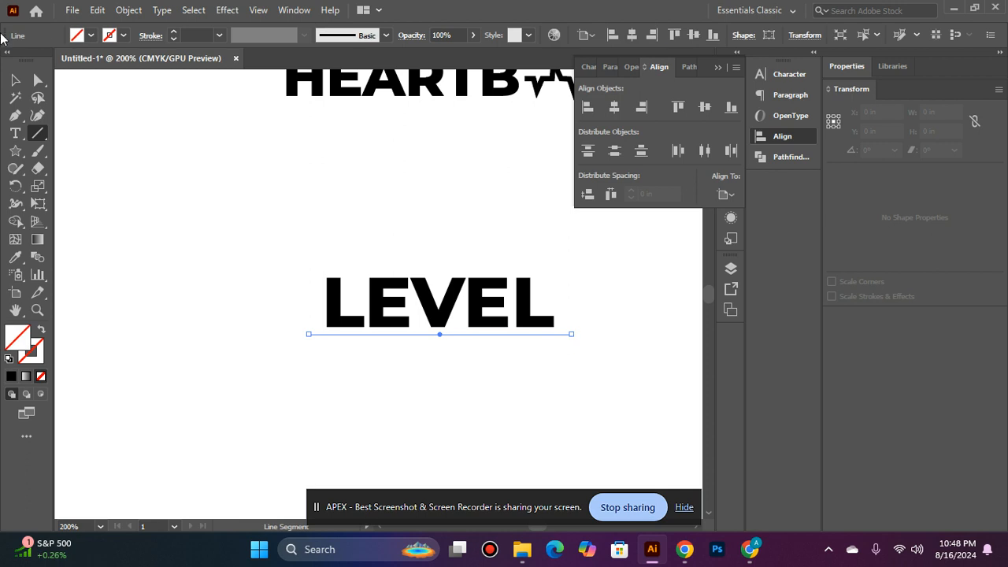
{"action": "key", "text": "v"}
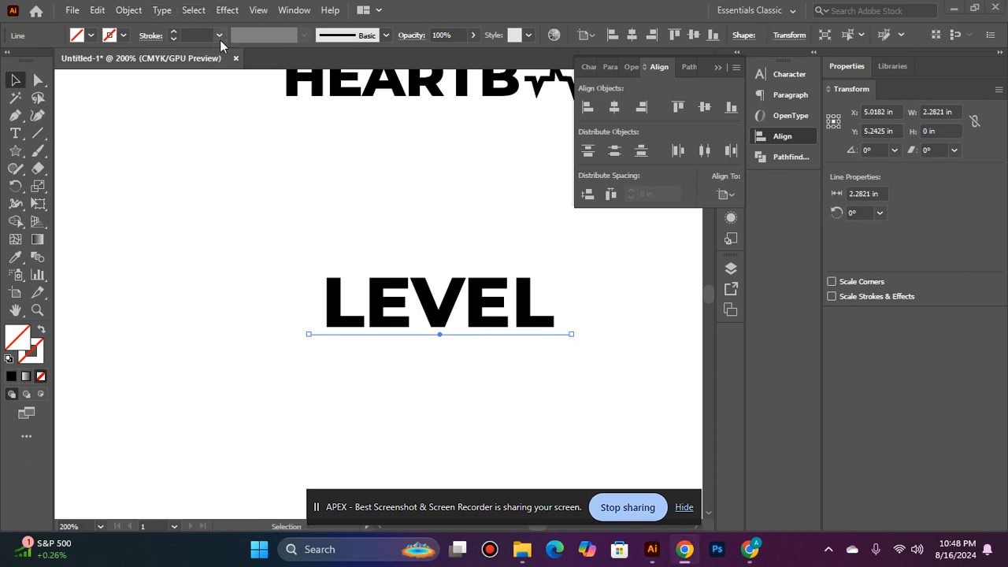
{"action": "left_click", "coordinate": [218, 36]}
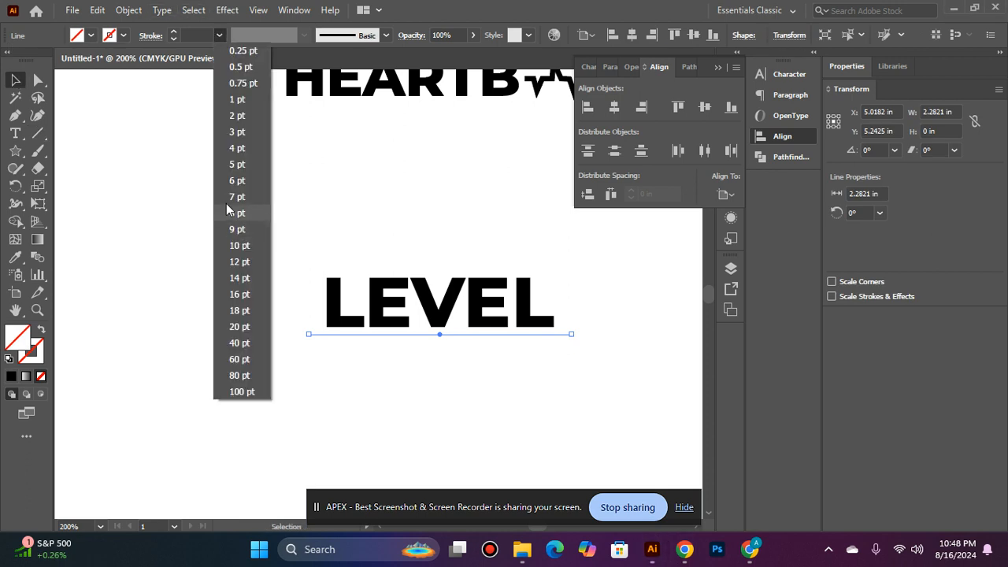
{"action": "left_click", "coordinate": [235, 116]}
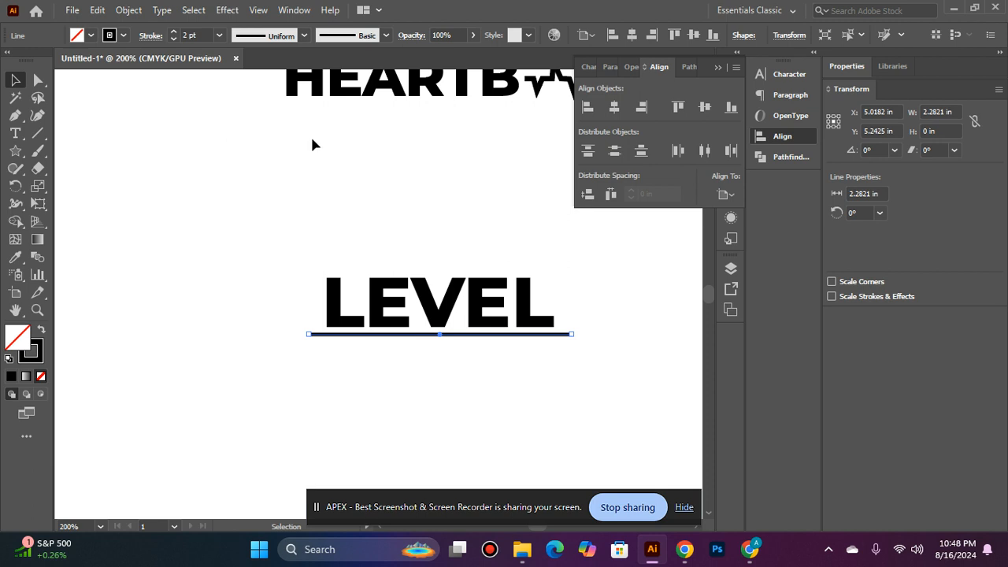
Expand the line's fill and stroke into a shape and left-align it with the LEVEL text
{"action": "left_click", "coordinate": [129, 10]}
{"action": "left_click", "coordinate": [182, 182]}
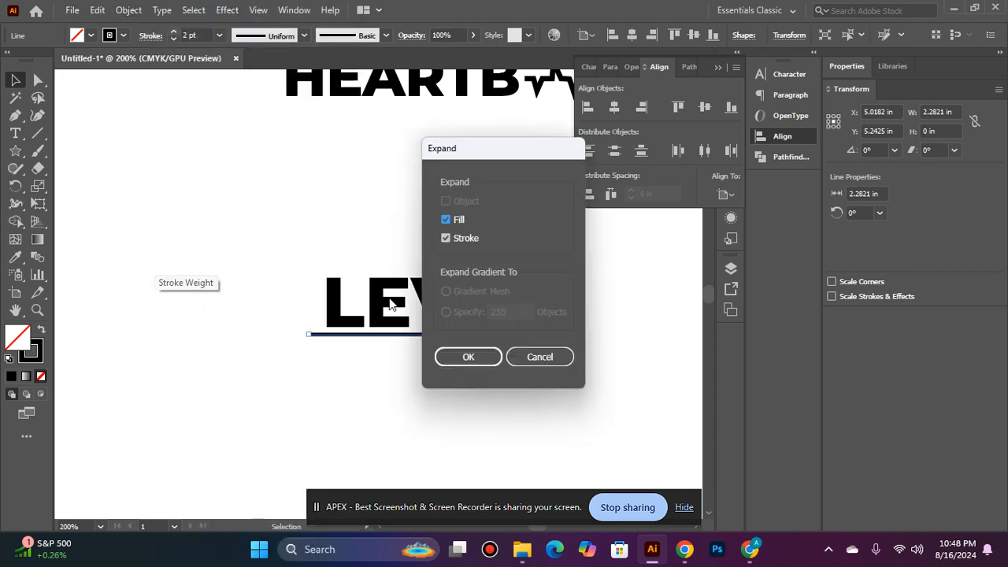
{"action": "left_click", "coordinate": [453, 355]}
{"action": "left_click", "coordinate": [400, 313], "text": "shift"}
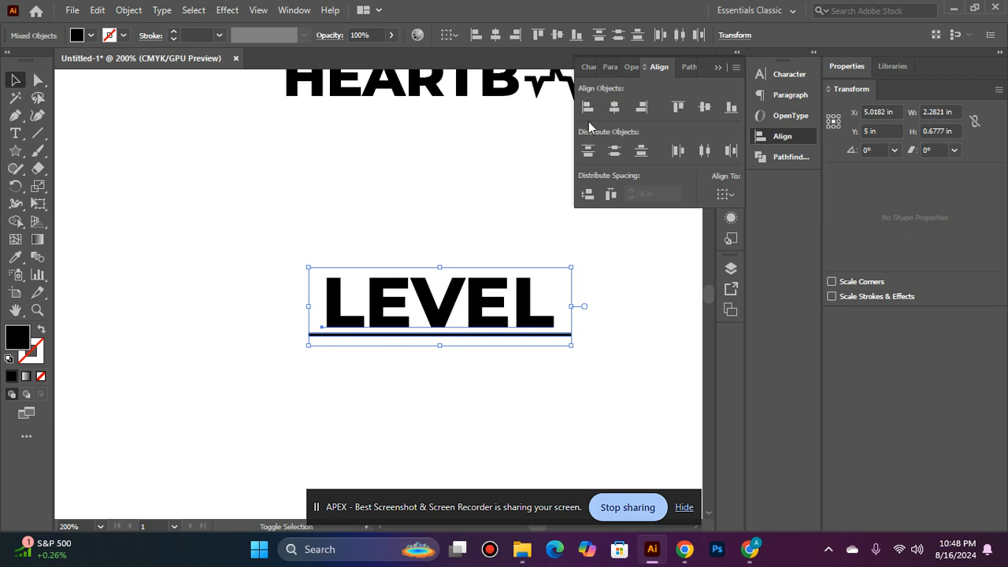
{"action": "left_click", "coordinate": [587, 106]}
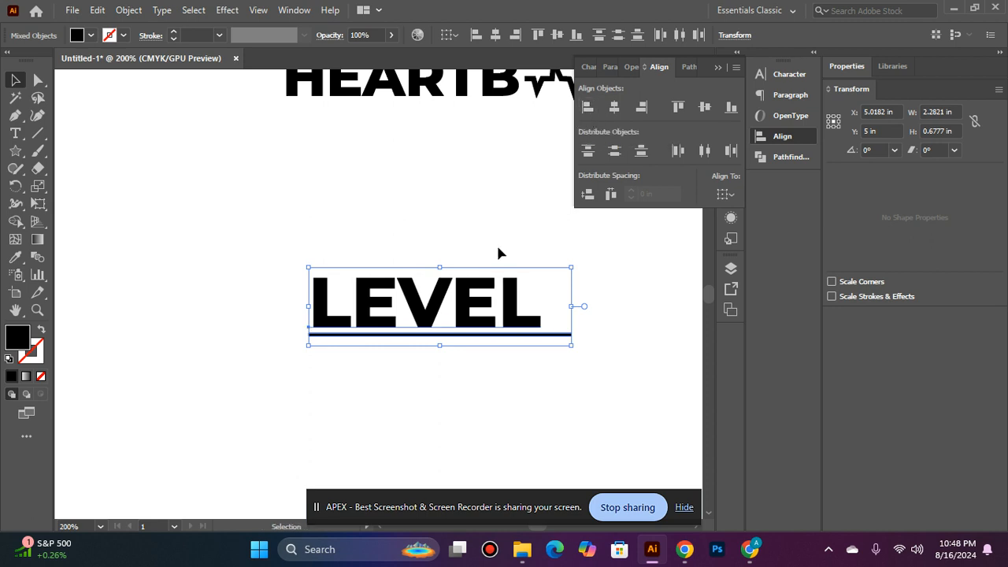
Shorten the underline so that it ends at the right edge of the LEVEL text
{"action": "left_click", "coordinate": [449, 361]}
{"action": "left_click", "coordinate": [512, 336]}
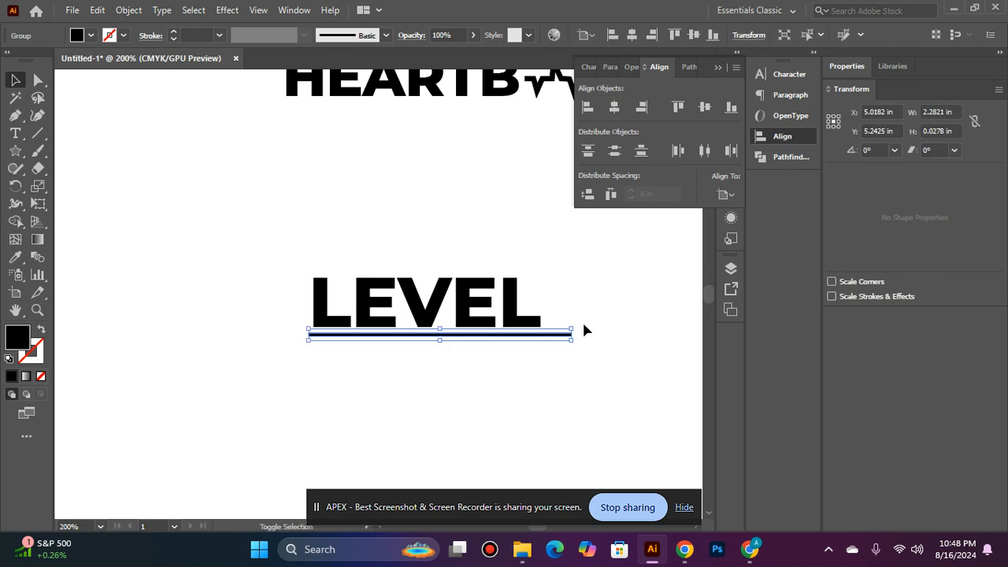
{"action": "left_click_drag", "start_coordinate": [573, 328], "coordinate": [542, 328]}
{"action": "left_click", "coordinate": [319, 369]}
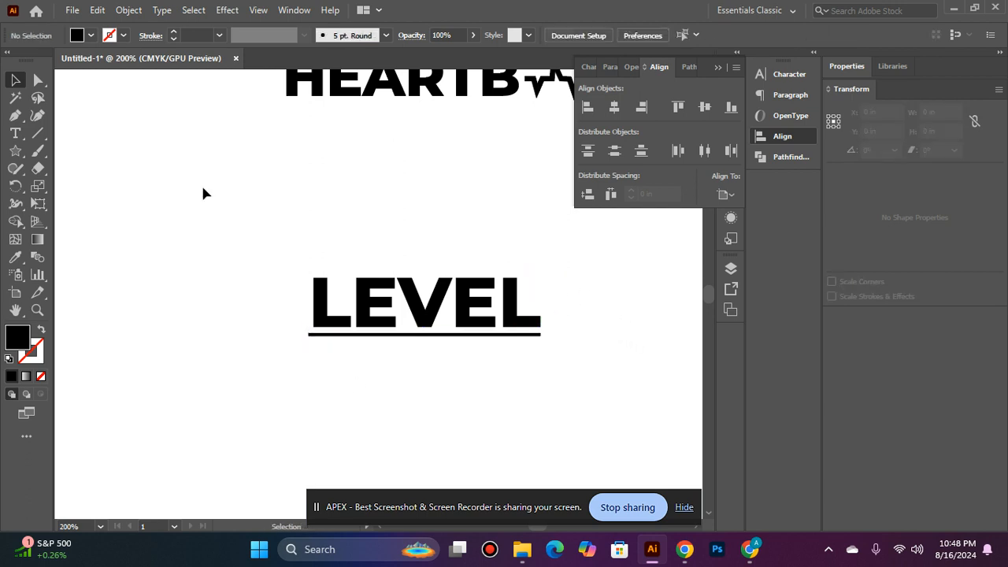
Group the new LEVEL text with its underline
{"action": "left_click_drag", "start_coordinate": [539, 405], "coordinate": [562, 417]}
{"action": "left_click", "coordinate": [481, 381]}
{"action": "left_click", "coordinate": [420, 335]}
{"action": "left_click_drag", "start_coordinate": [233, 230], "coordinate": [566, 392]}
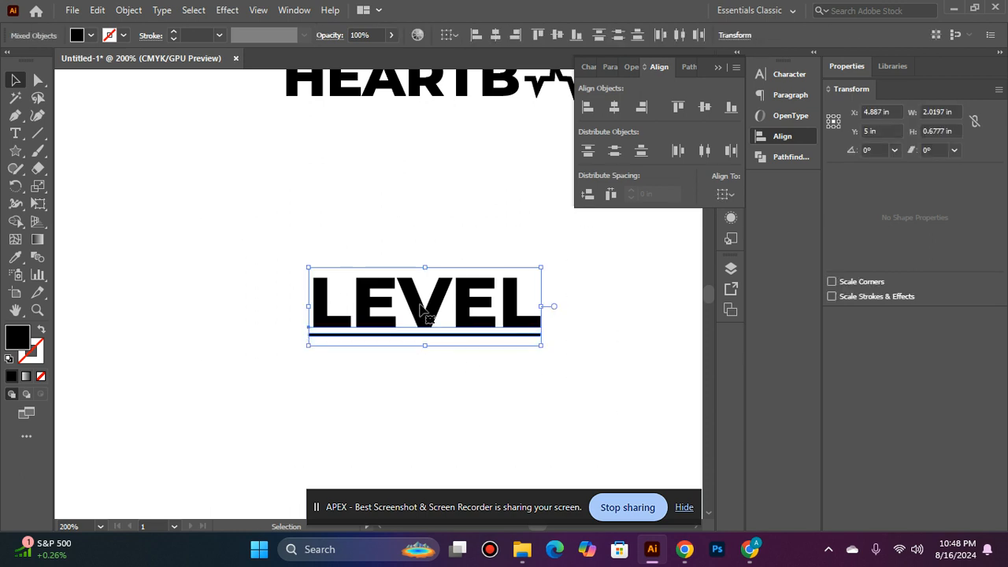
{"action": "key", "text": "ctrl+g"}
{"action": "key", "text": "ctrl+0"}
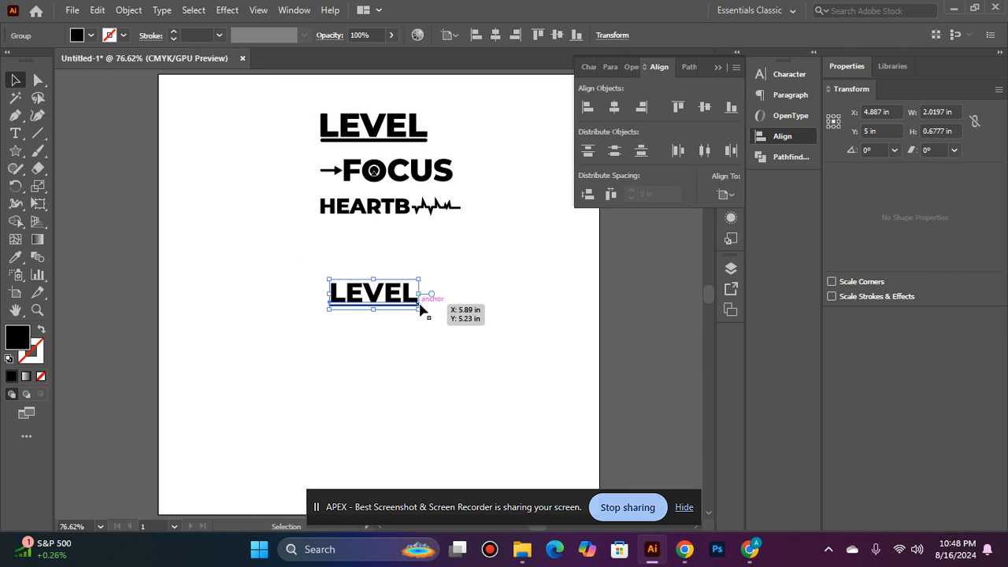
Enlarge the underlined LEVEL group to about 3.77 in wide and place it directly below the HEARTB line
{"action": "left_click", "coordinate": [419, 310]}
{"action": "left_click", "coordinate": [418, 306]}
{"action": "left_click_drag", "start_coordinate": [418, 281], "coordinate": [460, 270]}
{"action": "left_click", "coordinate": [396, 339]}
{"action": "left_click_drag", "start_coordinate": [416, 307], "coordinate": [436, 269]}
{"action": "left_click", "coordinate": [423, 295]}
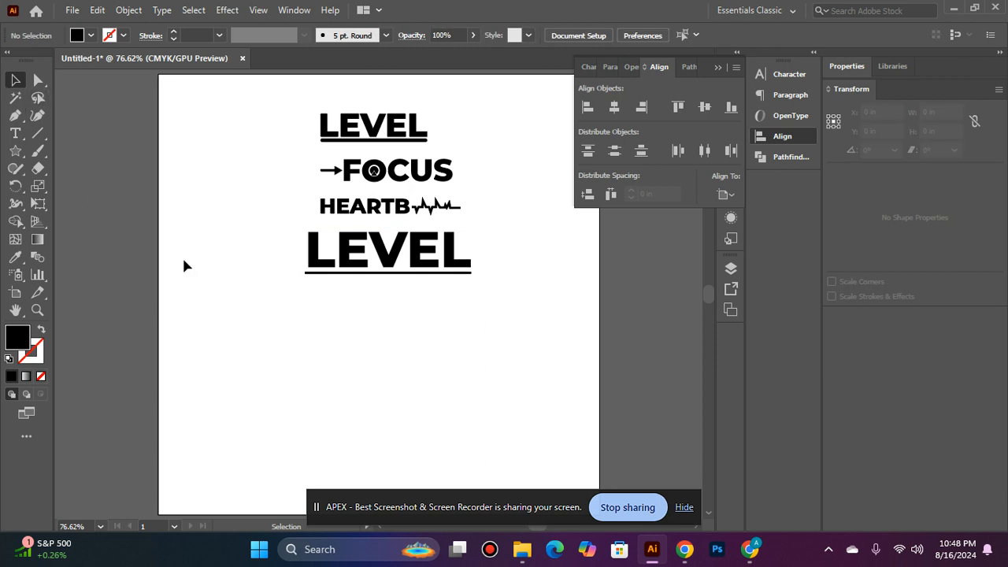
Duplicate the large underlined LEVEL group straight down, leaving a gap below the original
{"action": "left_click_drag", "start_coordinate": [390, 258], "coordinate": [390, 339]}
{"action": "left_click", "coordinate": [551, 312]}
{"action": "left_click", "coordinate": [455, 338]}
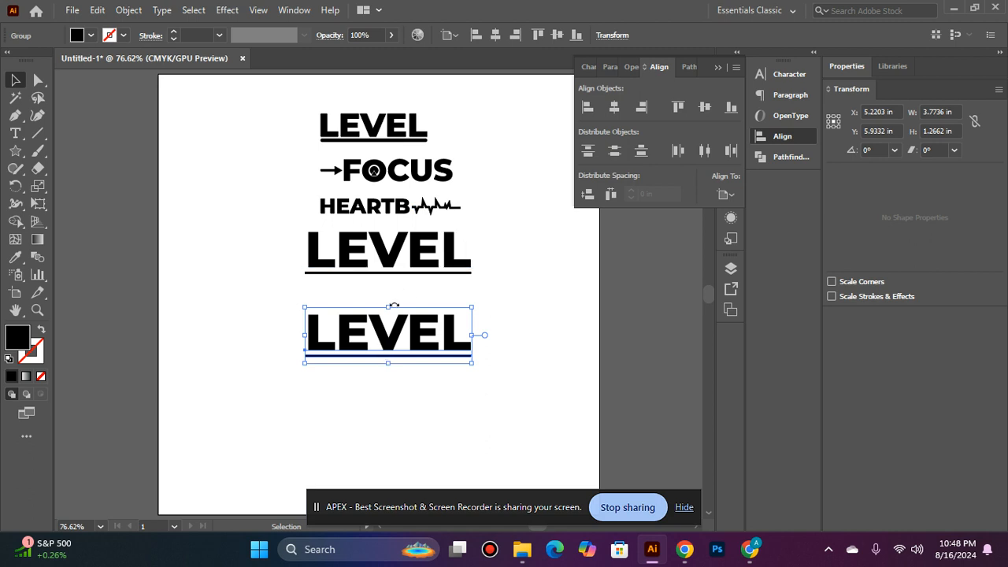
Ungroup the lower LEVEL copy and delete its underline
{"action": "right_click", "coordinate": [394, 296]}
{"action": "left_click", "coordinate": [433, 153]}
{"action": "double_click", "coordinate": [364, 369]}
{"action": "right_click", "coordinate": [394, 350]}
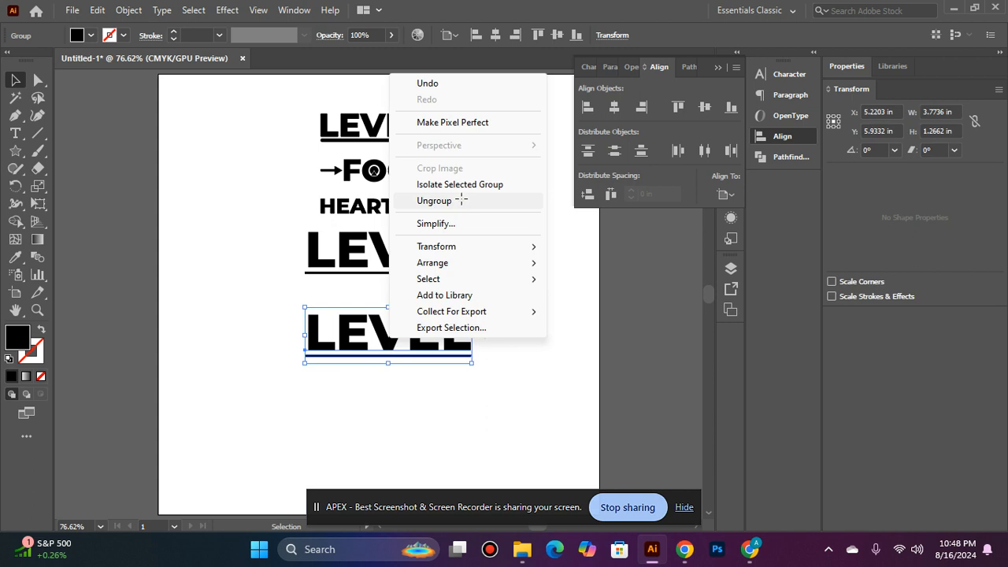
{"action": "left_click", "coordinate": [433, 201]}
{"action": "left_click", "coordinate": [438, 360]}
{"action": "key", "text": "Delete"}
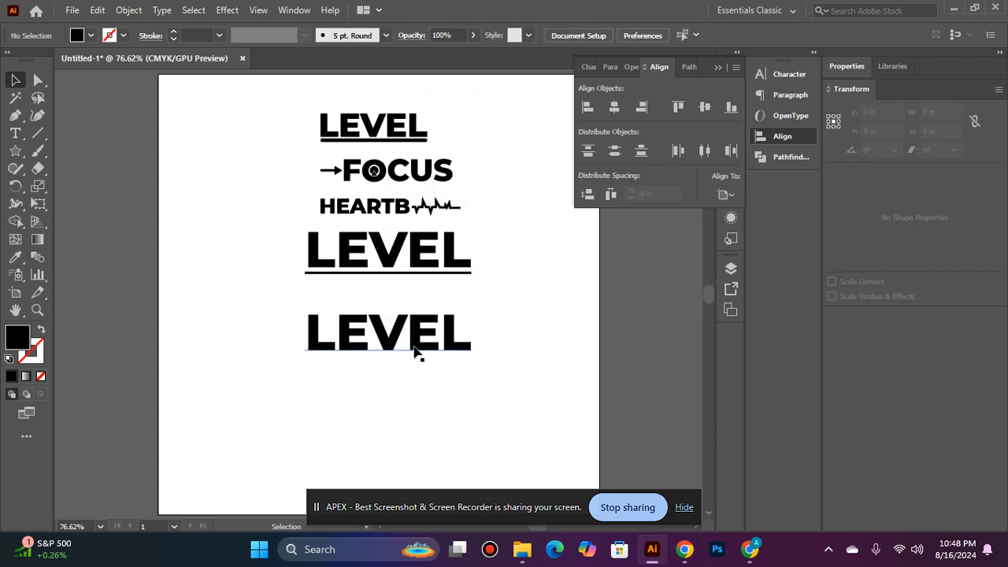
Replace the lower LEVEL copy's text with FOCUS
{"action": "key", "text": "ctrl+1"}
{"action": "left_click", "coordinate": [394, 295]}
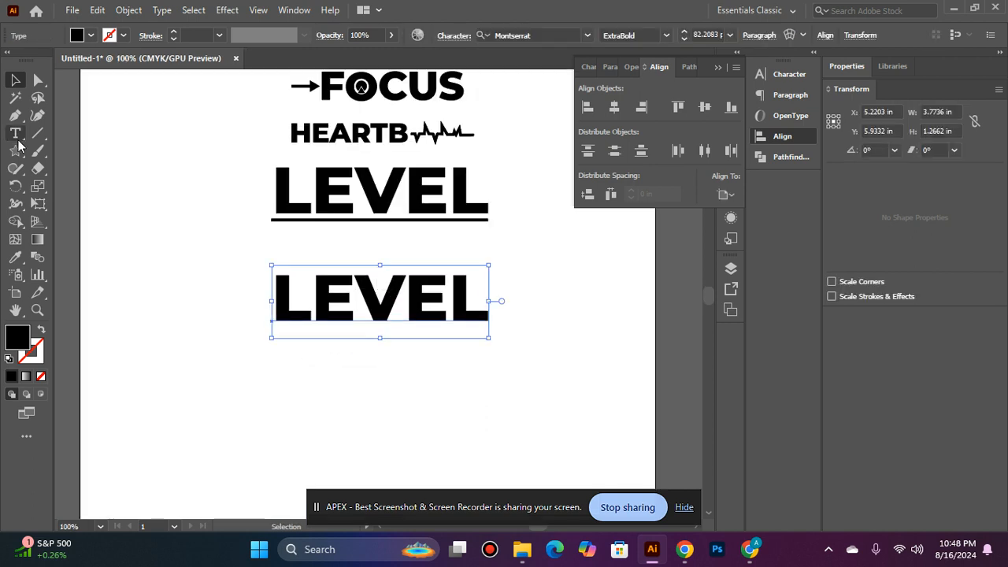
{"action": "left_click", "coordinate": [15, 133]}
{"action": "left_click", "coordinate": [482, 301]}
{"action": "key", "text": "BackSpace"}
{"action": "key", "text": "BackSpace"}
{"action": "key", "text": "BackSpace"}
{"action": "key", "text": "BackSpace"}
{"action": "key", "text": "BackSpace"}
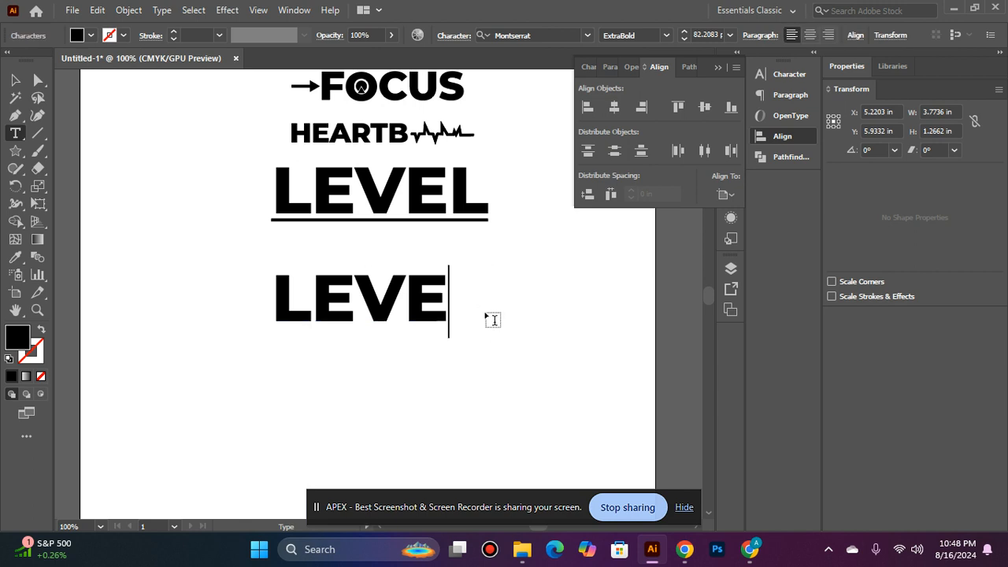
{"action": "type", "text": "FOCUS"}
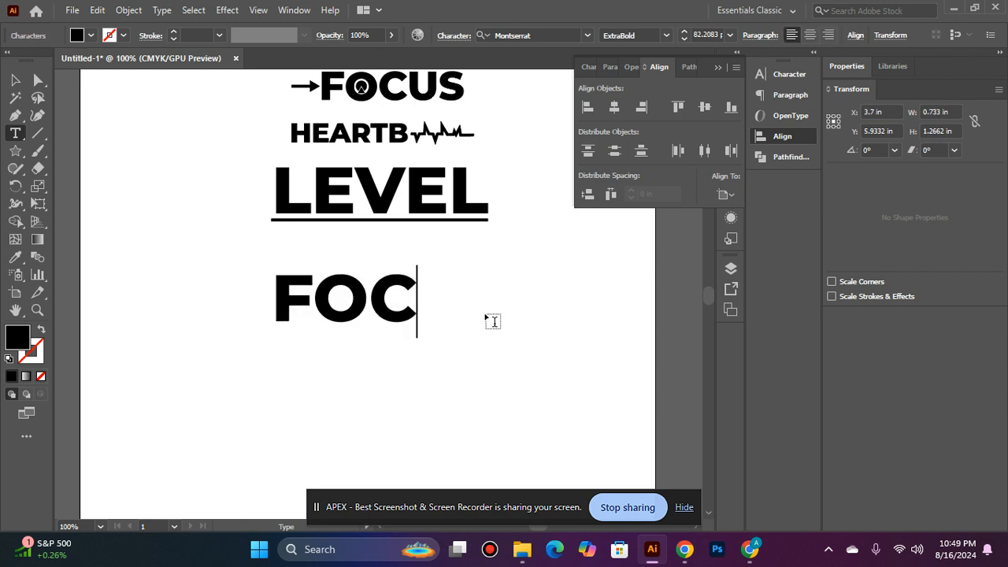
Align the new FOCUS text to the artboard's centre and move it down clear of the underlined LEVEL group
{"action": "left_click", "coordinate": [14, 80]}
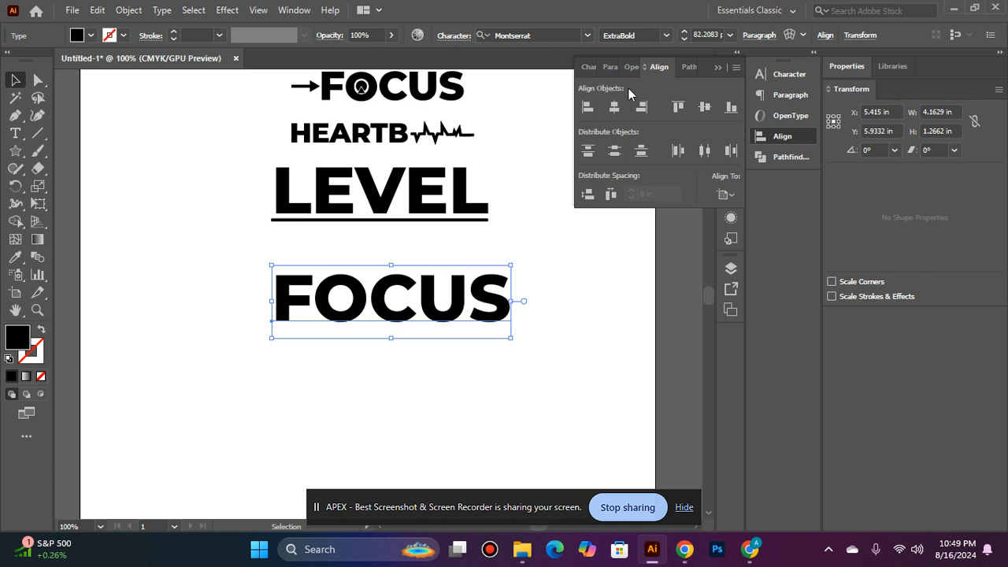
{"action": "left_click", "coordinate": [614, 107]}
{"action": "left_click", "coordinate": [705, 106]}
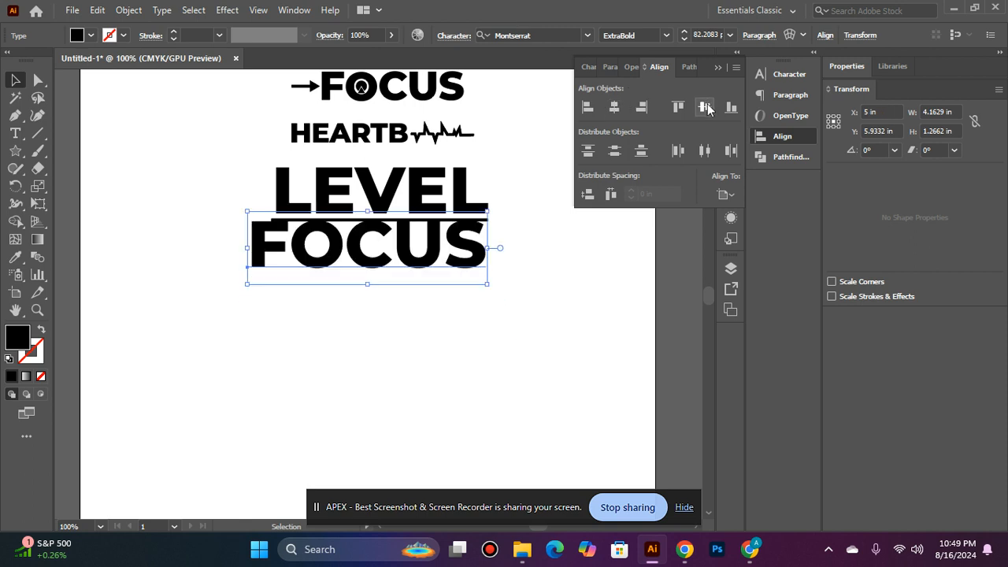
{"action": "left_click", "coordinate": [563, 203]}
{"action": "left_click_drag", "start_coordinate": [444, 248], "coordinate": [449, 299]}
{"action": "left_click", "coordinate": [591, 288]}
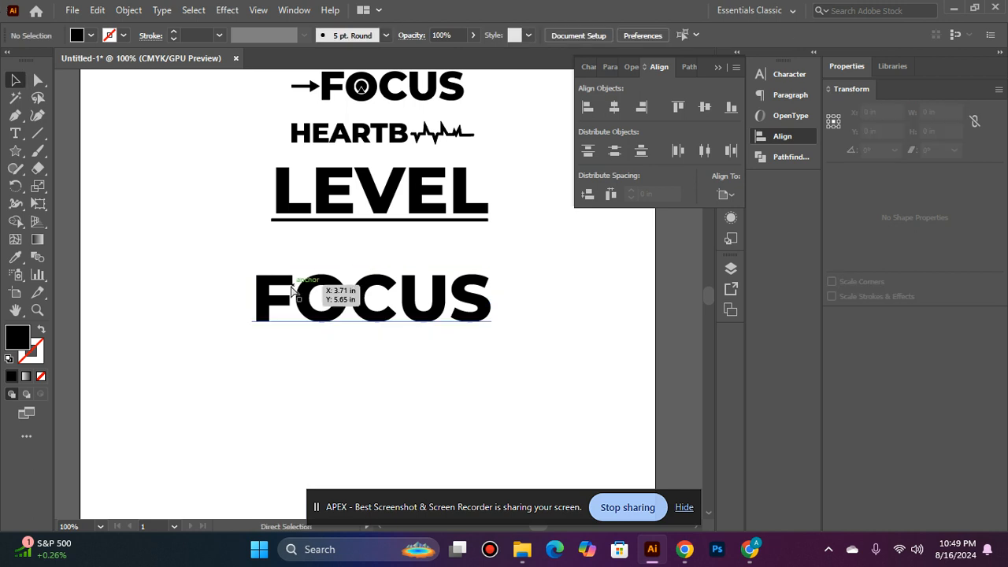
Draw a small circle about 0.2 in wide inside the counter of the O in the large FOCUS text
{"action": "left_click", "coordinate": [339, 258], "text": "ctrl"}
{"action": "left_click", "coordinate": [338, 256], "text": "ctrl"}
{"action": "left_click", "coordinate": [18, 149]}
{"action": "left_click_drag", "start_coordinate": [18, 150], "coordinate": [140, 192]}
{"action": "left_click_drag", "start_coordinate": [338, 294], "coordinate": [236, 225]}
{"action": "left_click", "coordinate": [317, 362], "text": "ctrl"}
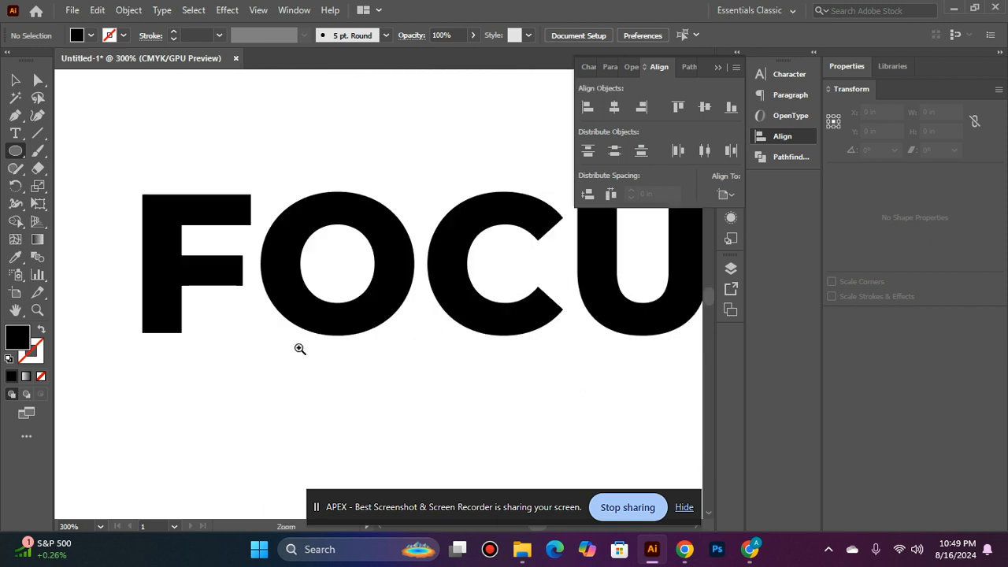
{"action": "left_click", "coordinate": [299, 349], "text": "ctrl"}
{"action": "scroll", "coordinate": [405, 175], "scroll_direction": "up", "scroll_amount": 1}
{"action": "scroll", "coordinate": [405, 175], "scroll_direction": "up", "scroll_amount": 1}
{"action": "left_click_drag", "start_coordinate": [499, 244], "coordinate": [438, 260]}
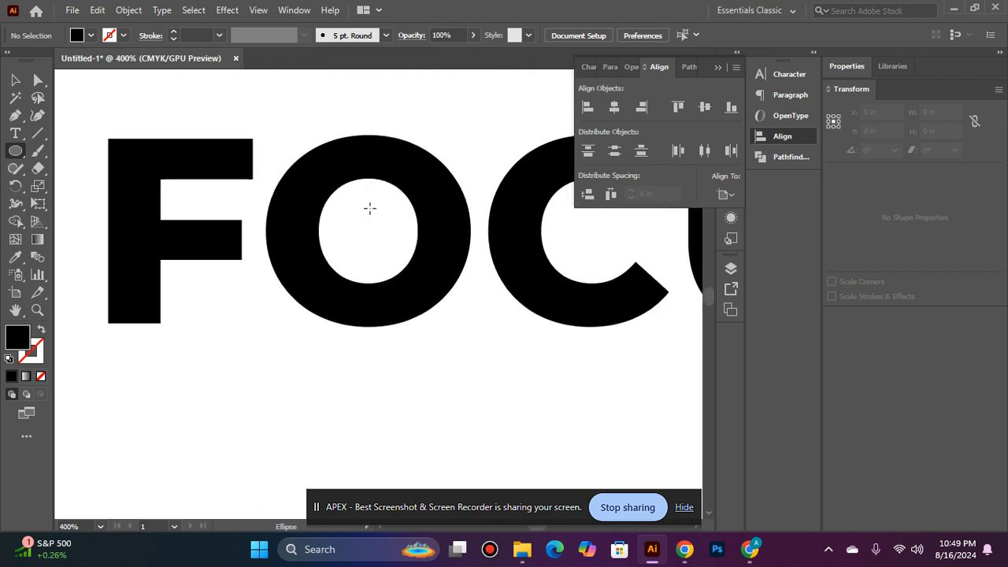
{"action": "left_click_drag", "start_coordinate": [366, 223], "coordinate": [390, 249]}
{"action": "left_click", "coordinate": [16, 79]}
{"action": "left_click", "coordinate": [382, 162]}
{"action": "right_click", "coordinate": [380, 158]}
{"action": "left_click", "coordinate": [448, 290]}
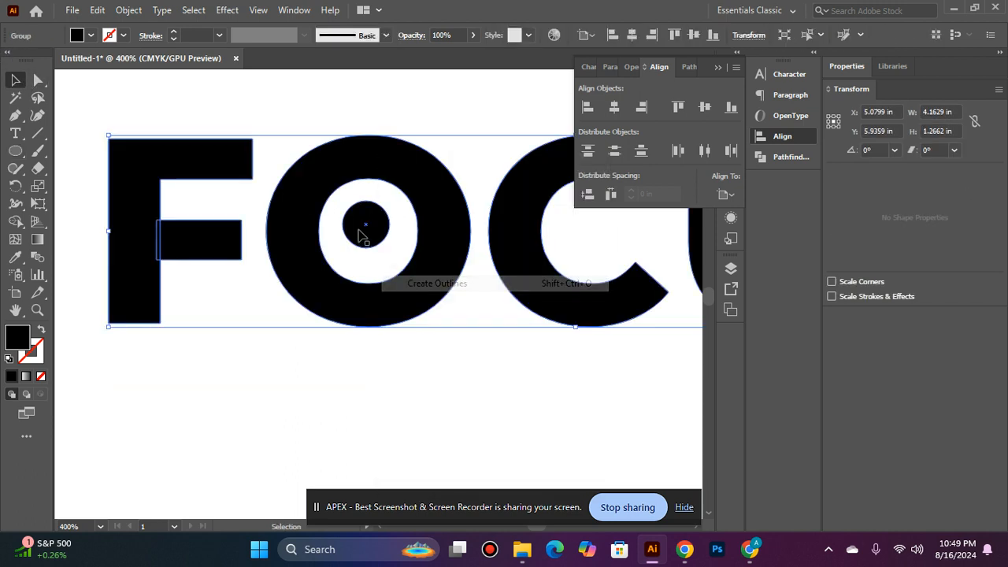
{"action": "key", "text": "ctrl+z"}
{"action": "right_click", "coordinate": [389, 137]}
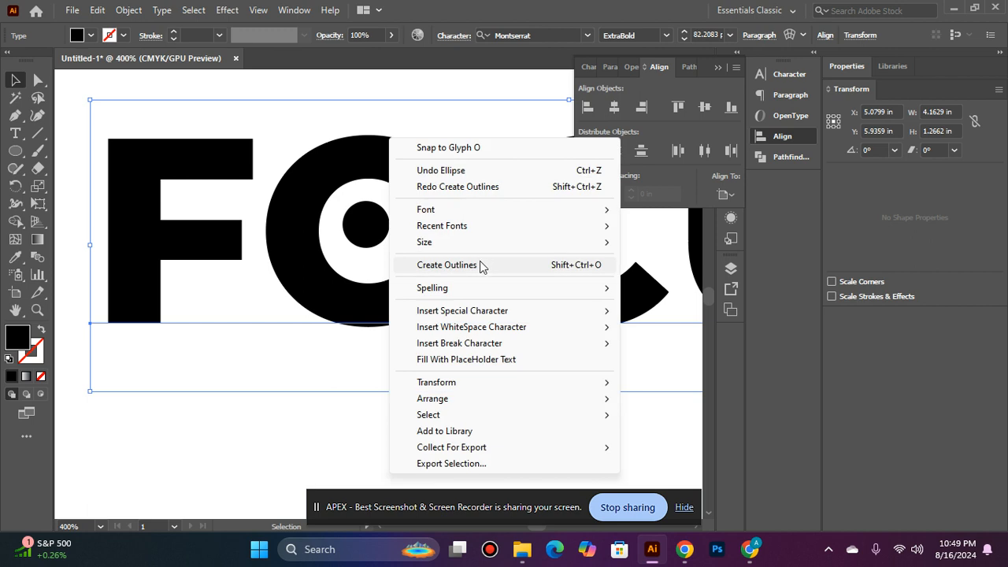
{"action": "left_click", "coordinate": [473, 265]}
{"action": "right_click", "coordinate": [387, 163]}
{"action": "left_click", "coordinate": [405, 180]}
Convert the large FOCUS text to outlines and ungroup it into separate letters
{"action": "right_click", "coordinate": [373, 146]}
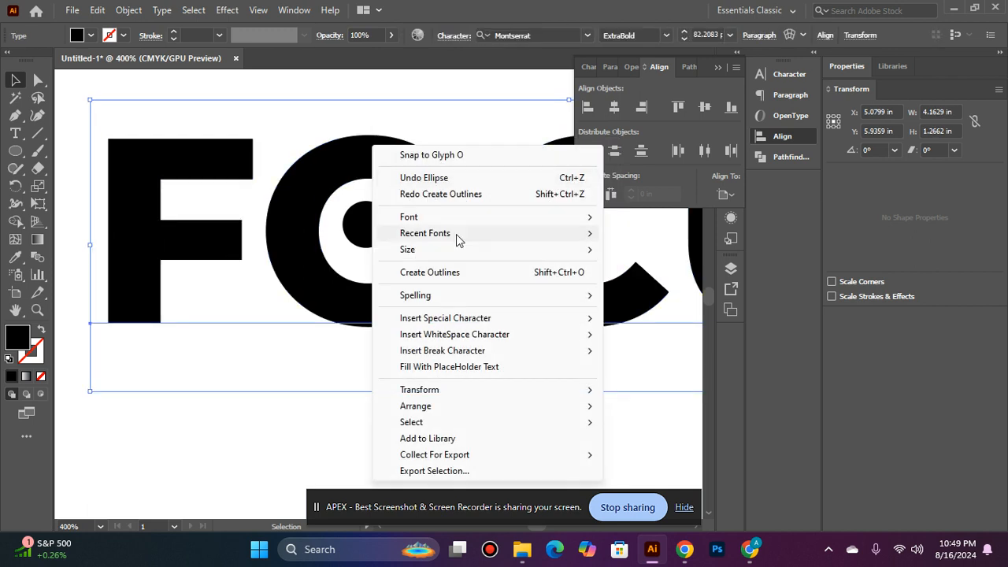
{"action": "left_click", "coordinate": [471, 282]}
{"action": "right_click", "coordinate": [405, 177]}
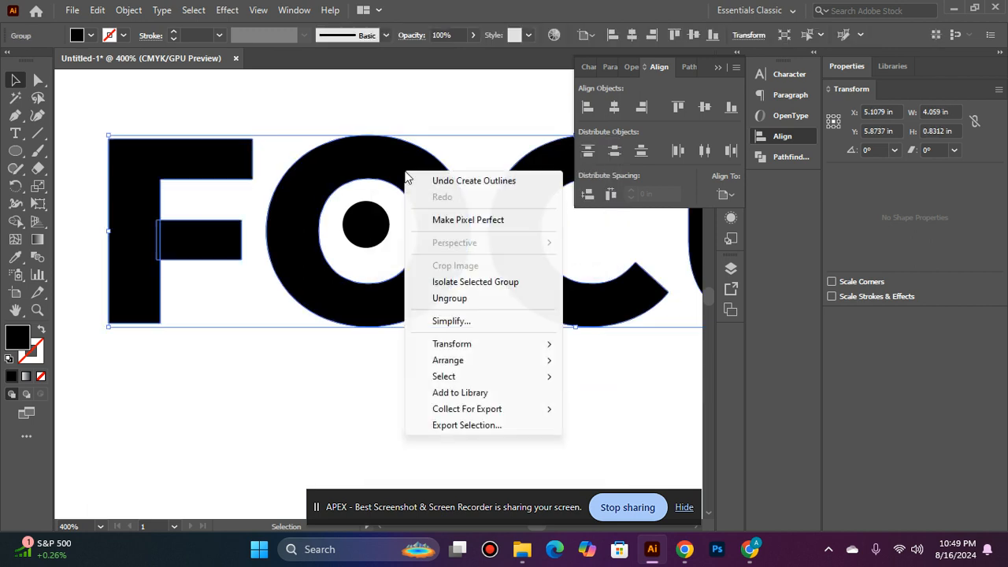
{"action": "left_click", "coordinate": [453, 298]}
{"action": "left_click", "coordinate": [416, 344]}
Align the small circle and the letter O to each other's centres, both horizontally and vertically
{"action": "left_click", "coordinate": [372, 241]}
{"action": "left_click", "coordinate": [432, 211], "text": "shift"}
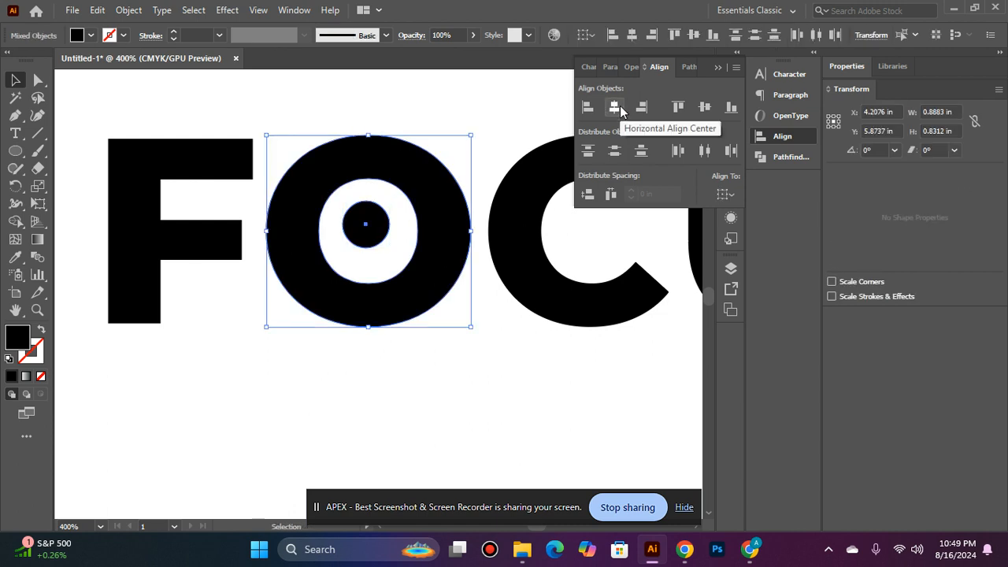
{"action": "left_click", "coordinate": [618, 108]}
{"action": "left_click", "coordinate": [704, 106]}
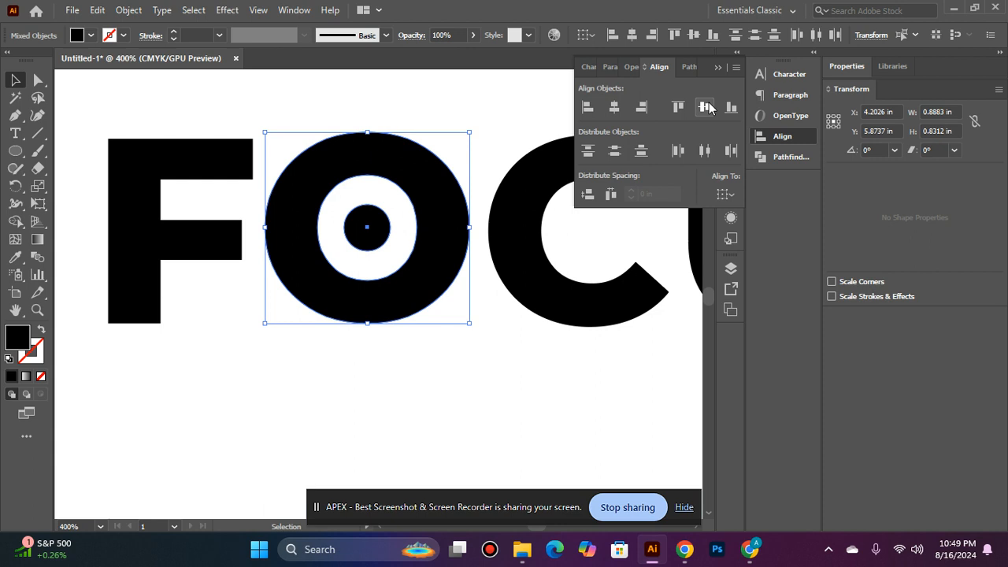
{"action": "left_click", "coordinate": [331, 384]}
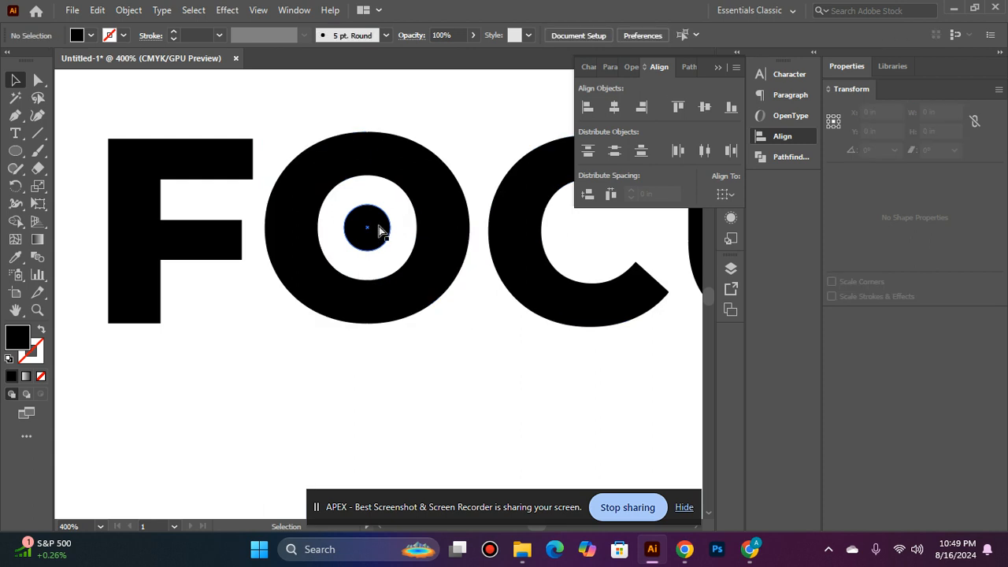
{"action": "left_click", "coordinate": [355, 212], "text": "ctrl+alt"}
{"action": "left_click", "coordinate": [355, 212], "text": "ctrl+alt"}
{"action": "left_click", "coordinate": [385, 240], "text": "ctrl+alt"}
{"action": "left_click", "coordinate": [336, 234], "text": "ctrl+alt"}
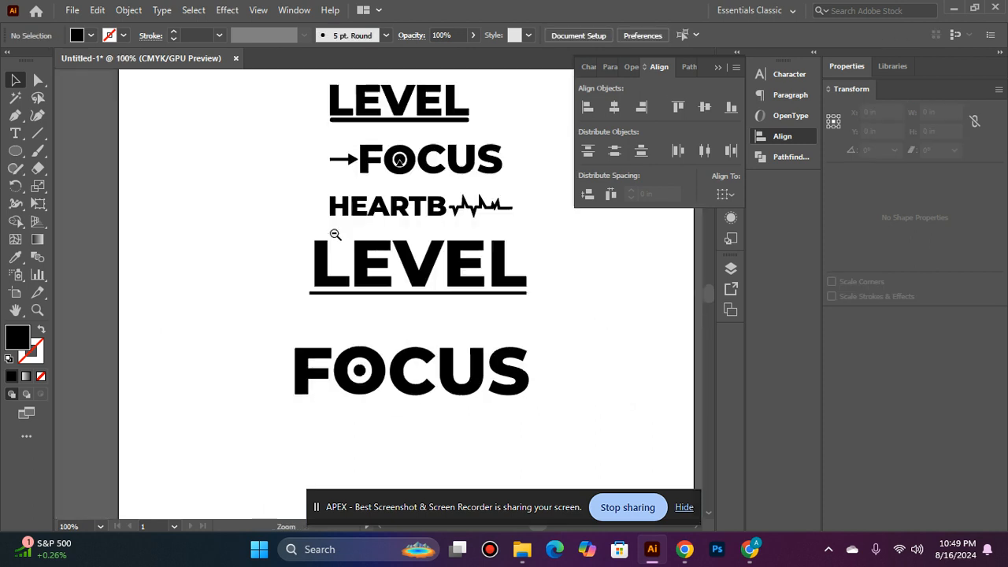
{"action": "left_click", "coordinate": [315, 425], "text": "ctrl"}
{"action": "left_click", "coordinate": [473, 160], "text": "ctrl"}
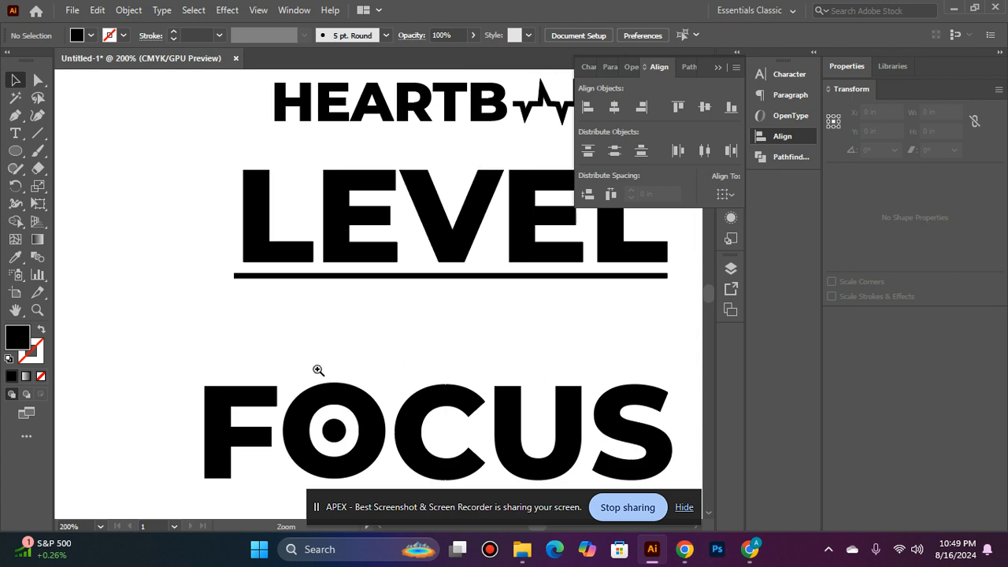
{"action": "scroll", "coordinate": [318, 371], "scroll_direction": "down", "scroll_amount": 2}
Draw a small upright triangle about 0.14 in wide and 0.12 in high with the Star tool, in the space under the F's middle arm
{"action": "left_click_drag", "start_coordinate": [15, 150], "coordinate": [124, 217]}
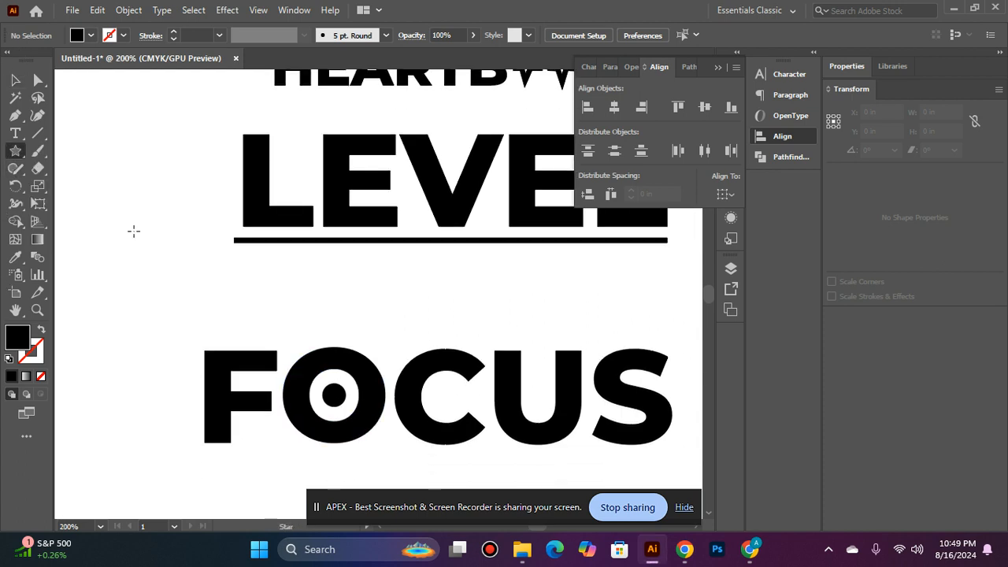
{"action": "key", "text": "ctrl+space"}
{"action": "left_click", "coordinate": [336, 390]}
{"action": "left_click", "coordinate": [392, 309]}
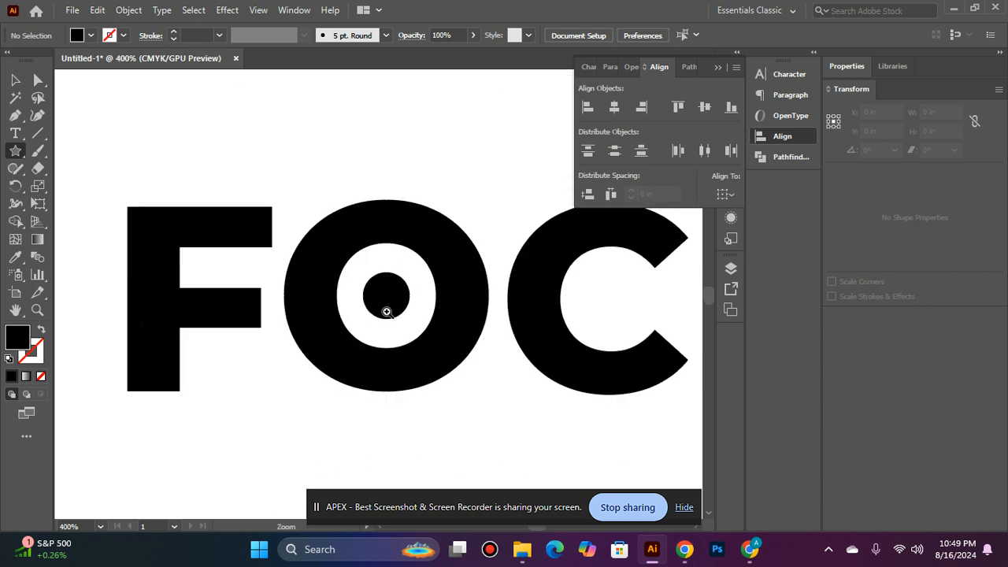
{"action": "left_click", "coordinate": [385, 308]}
{"action": "left_click_drag", "start_coordinate": [169, 381], "coordinate": [189, 401]}
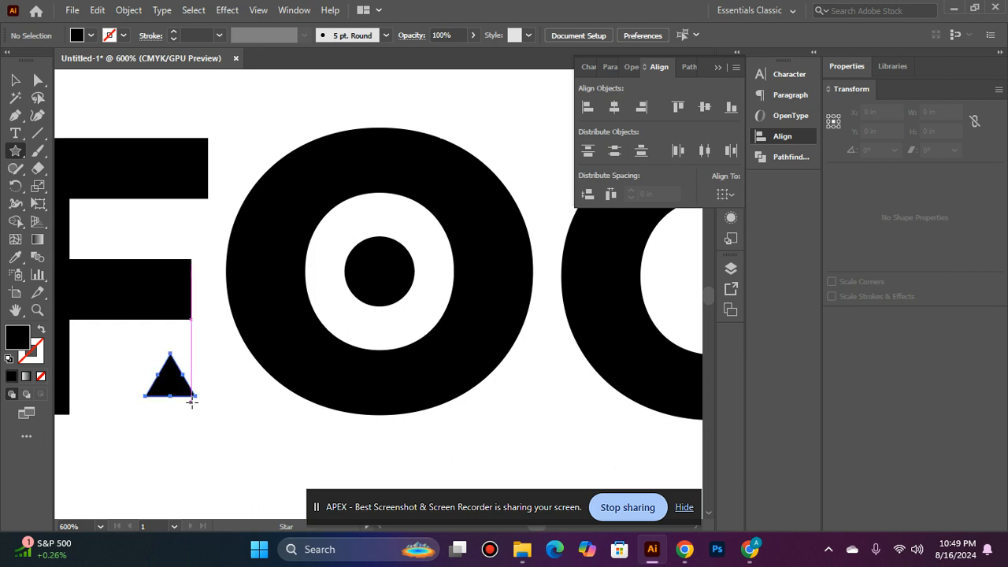
{"action": "left_click", "coordinate": [12, 81]}
{"action": "left_click", "coordinate": [164, 423]}
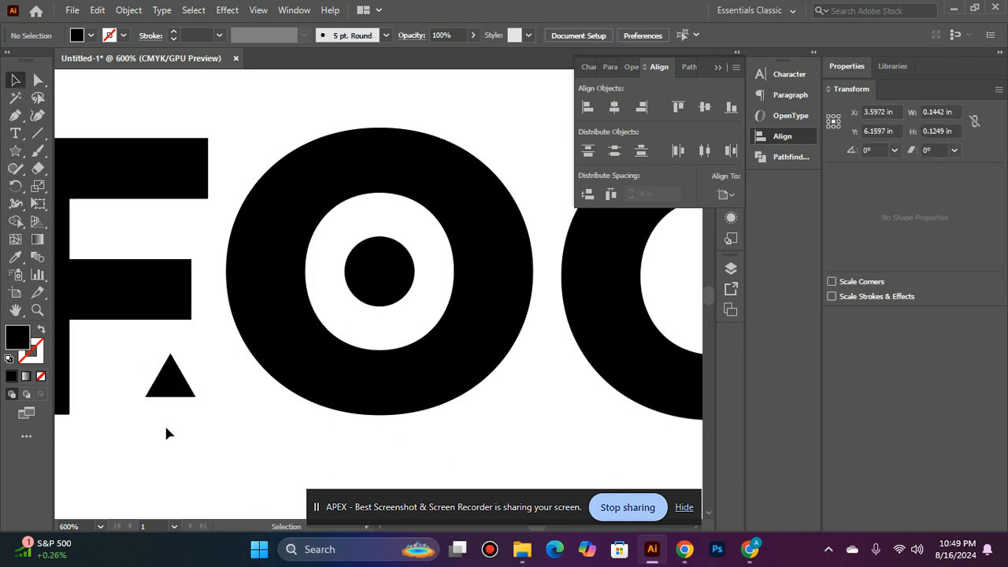
Move the triangle over the lower half of the circle inside the O and align the two shapes' horizontal centres
{"action": "left_click_drag", "start_coordinate": [159, 389], "coordinate": [367, 304]}
{"action": "left_click", "coordinate": [384, 253], "text": "shift"}
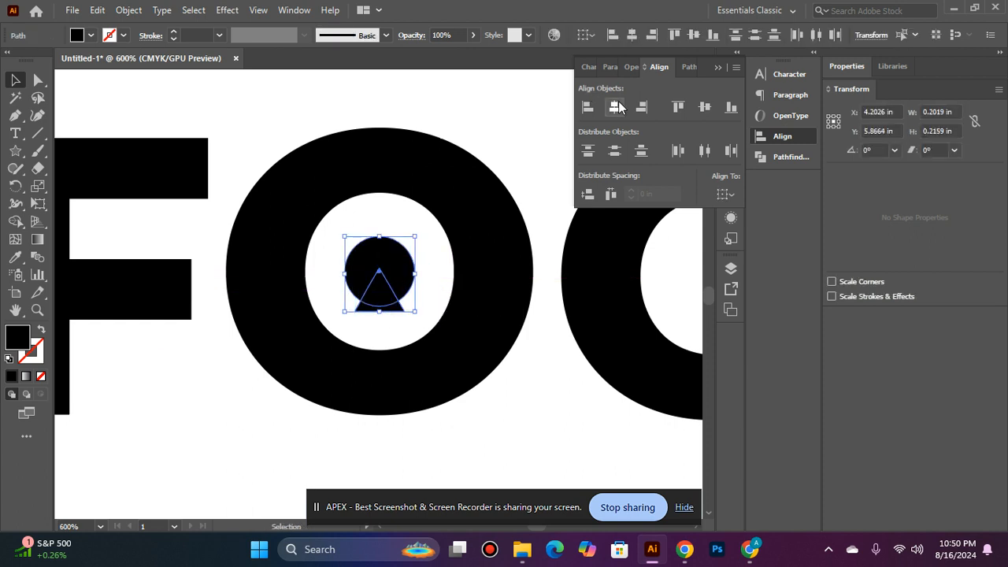
{"action": "left_click", "coordinate": [498, 438]}
Create an outward offset path of 1 pt around the triangle, with miter joins and a miter limit of 4
{"action": "left_click", "coordinate": [378, 297]}
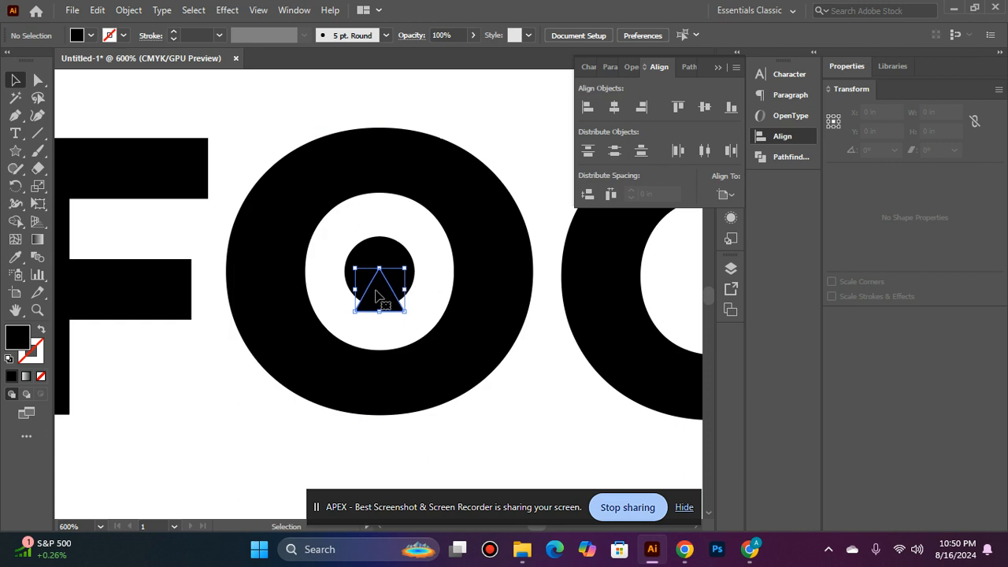
{"action": "left_click", "coordinate": [129, 10]}
{"action": "mouse_move", "coordinate": [338, 369]}
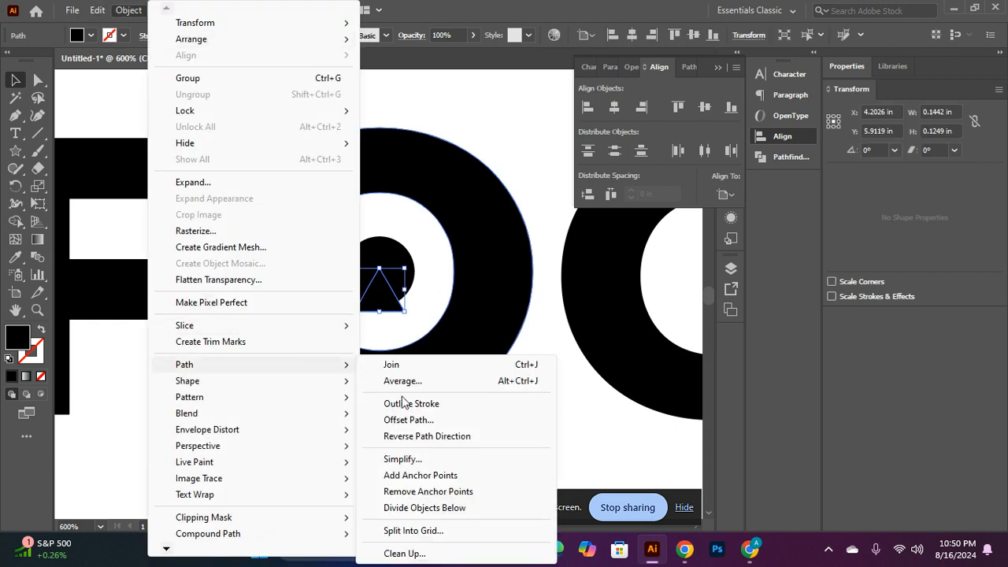
{"action": "left_click", "coordinate": [433, 422]}
{"action": "type", "text": "1"}
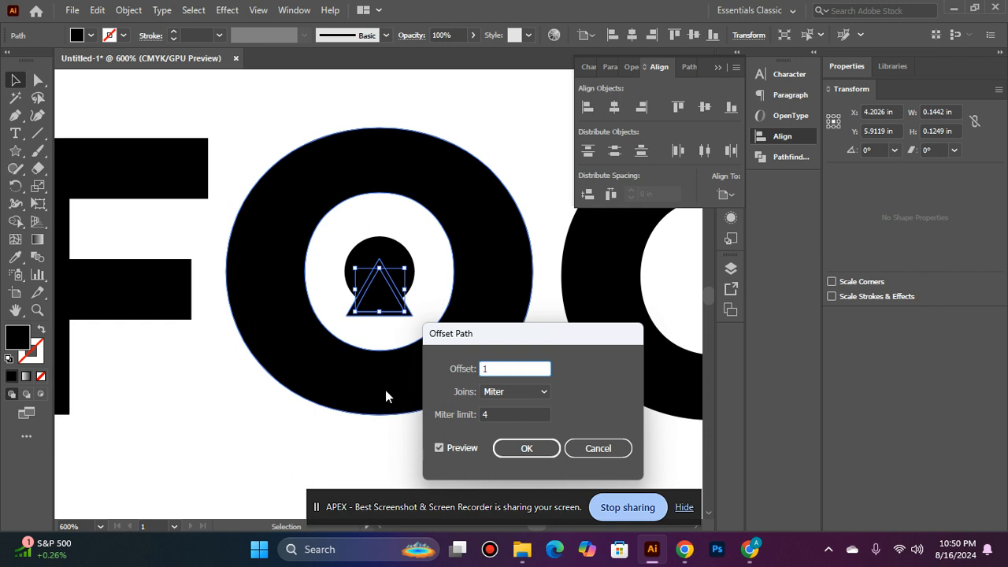
{"action": "type", "text": "PT"}
{"action": "left_click", "coordinate": [464, 447]}
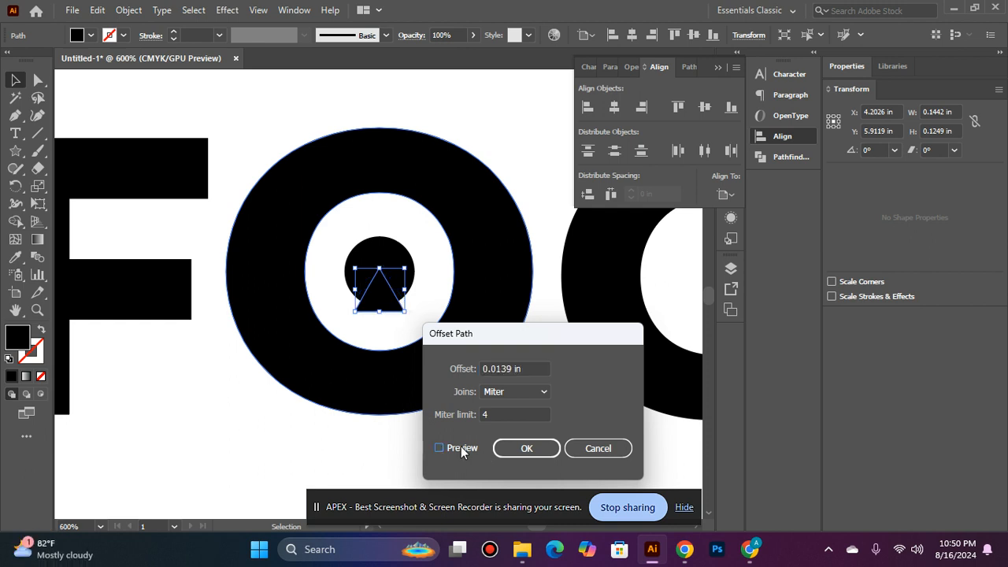
{"action": "left_click", "coordinate": [461, 446]}
{"action": "left_click", "coordinate": [527, 448]}
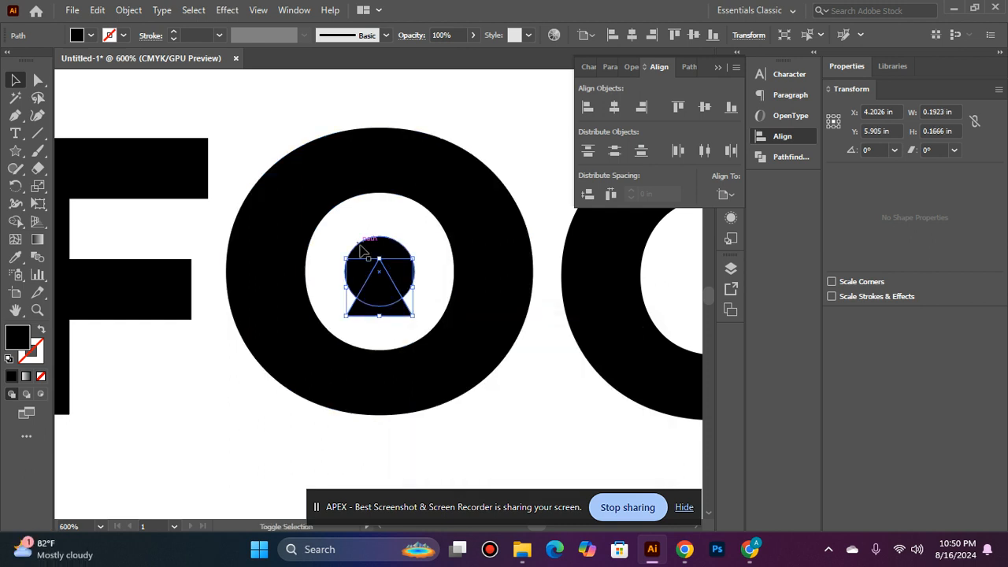
Subtract the larger offset triangle from the small circle with Minus Front, keeping the original triangle
{"action": "left_click", "coordinate": [364, 253], "text": "shift"}
{"action": "left_click", "coordinate": [689, 66]}
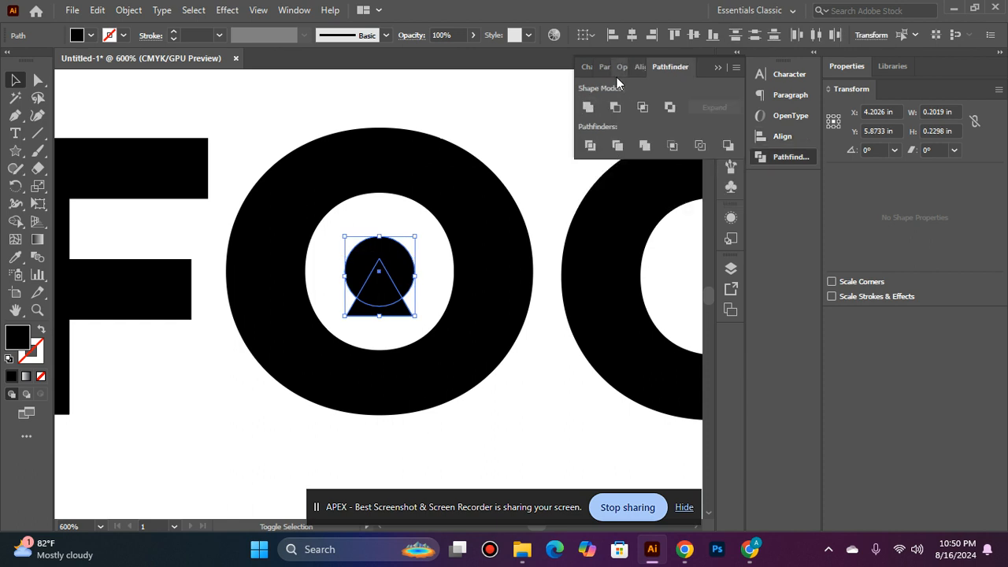
{"action": "left_click", "coordinate": [618, 103]}
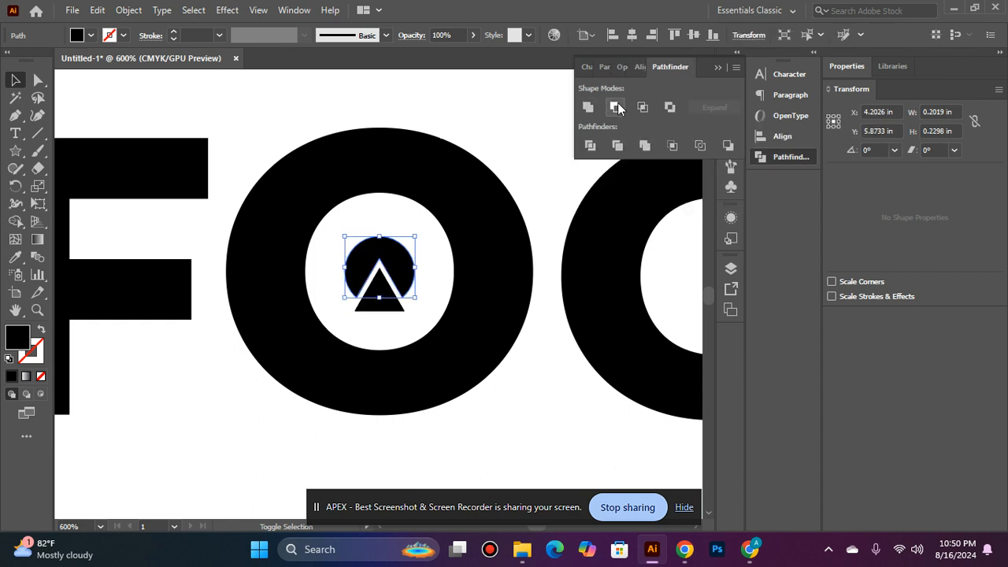
{"action": "left_click", "coordinate": [523, 96]}
Group the notched circle with the small triangle and enlarge the group slightly inside the O
{"action": "scroll", "coordinate": [392, 261], "scroll_direction": "down", "scroll_amount": 1}
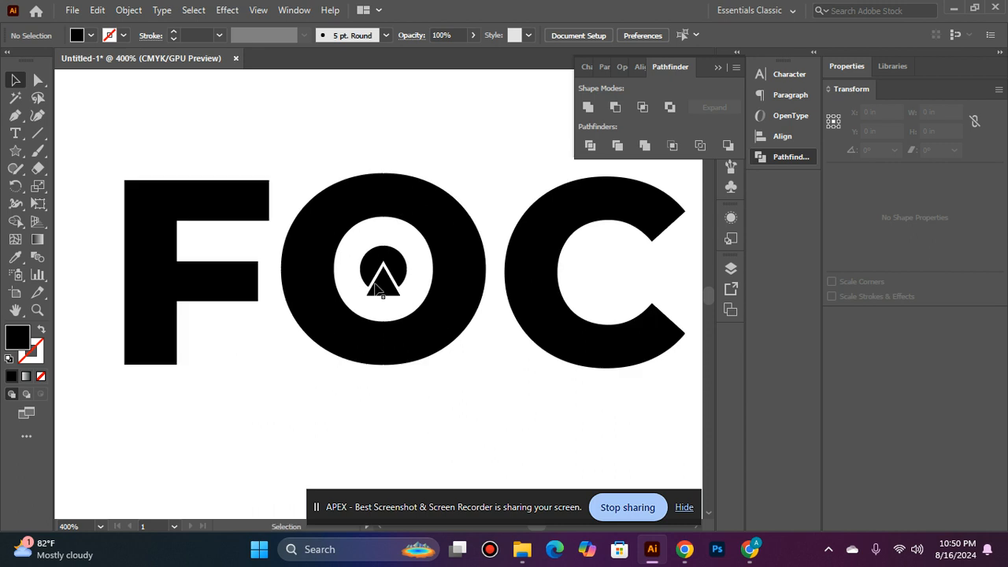
{"action": "left_click", "coordinate": [401, 263]}
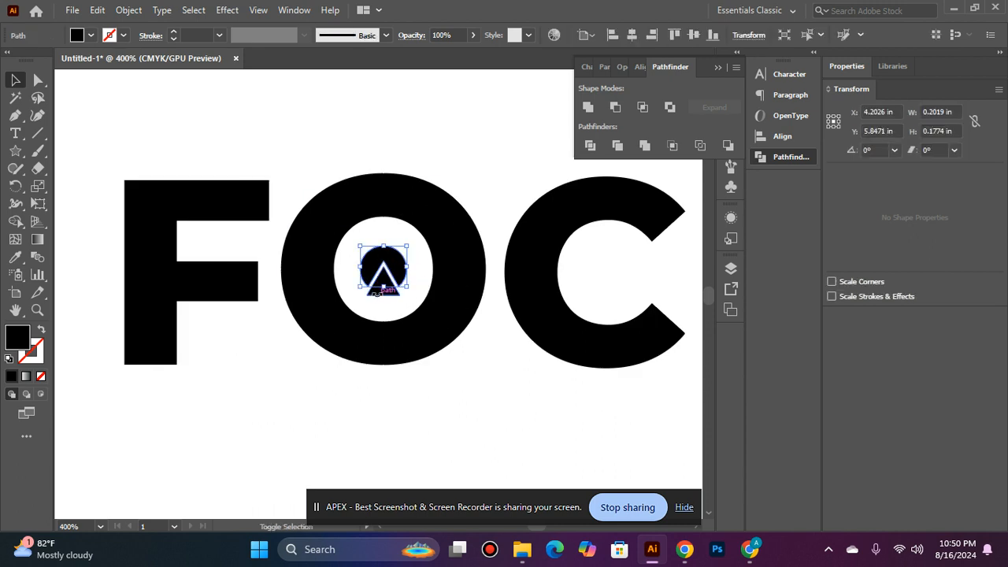
{"action": "left_click", "coordinate": [383, 283], "text": "shift"}
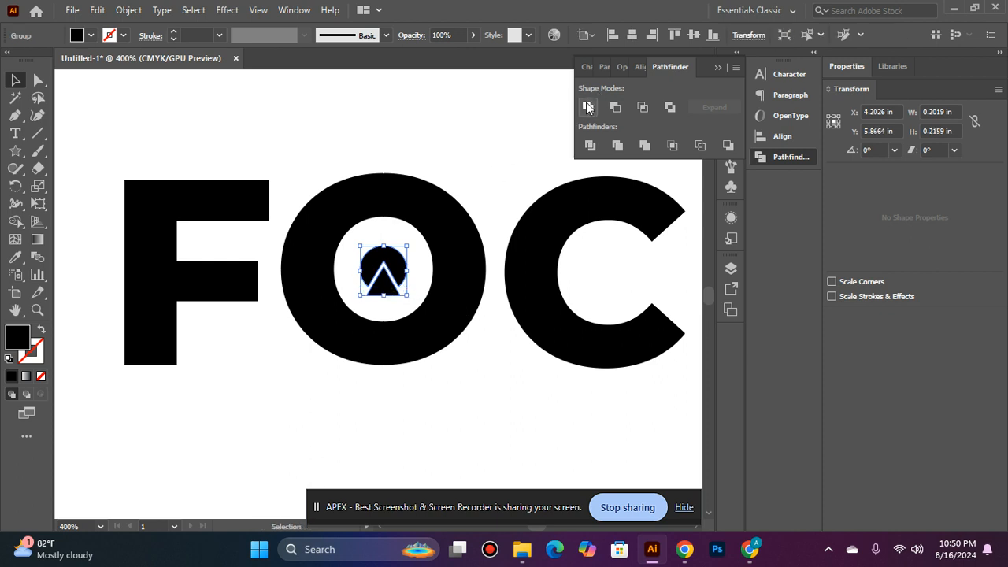
{"action": "left_click_drag", "start_coordinate": [409, 246], "coordinate": [416, 238]}
{"action": "left_click", "coordinate": [482, 125]}
Group all the letters of the large FOCUS together with the symbol inside its O
{"action": "key", "text": "ctrl+0"}
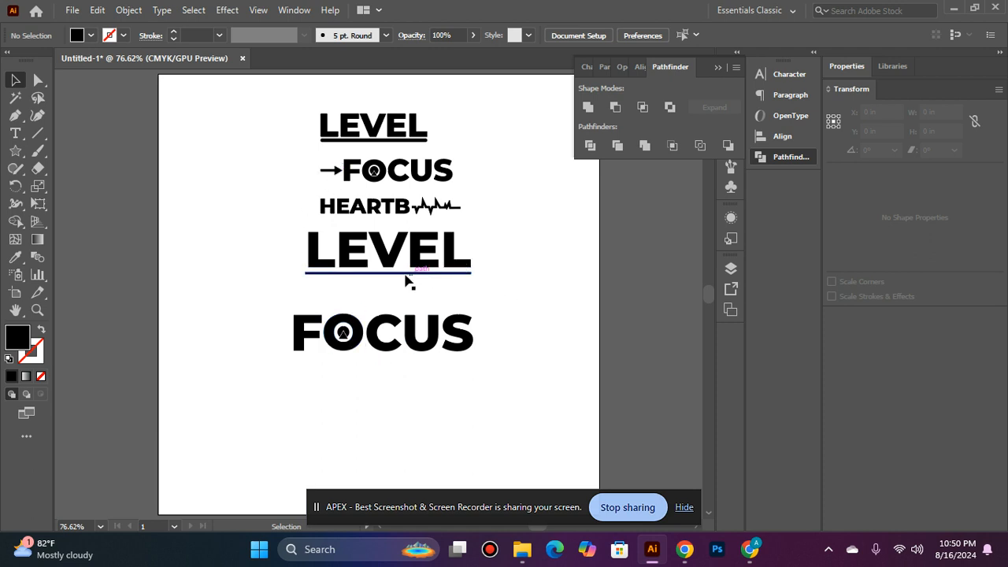
{"action": "key", "text": "ctrl+space"}
{"action": "left_click", "coordinate": [426, 341]}
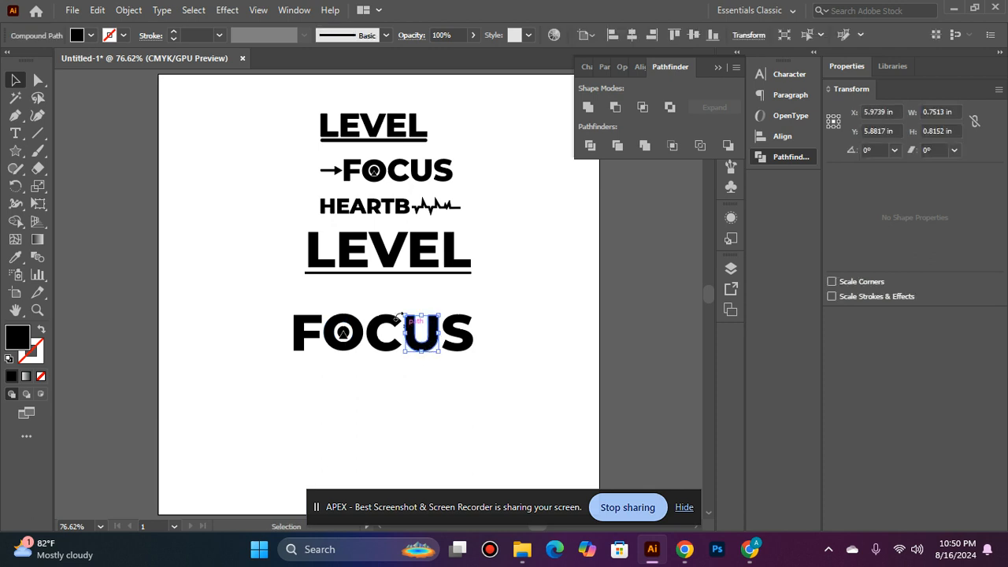
{"action": "left_click_drag", "start_coordinate": [476, 386], "coordinate": [511, 386]}
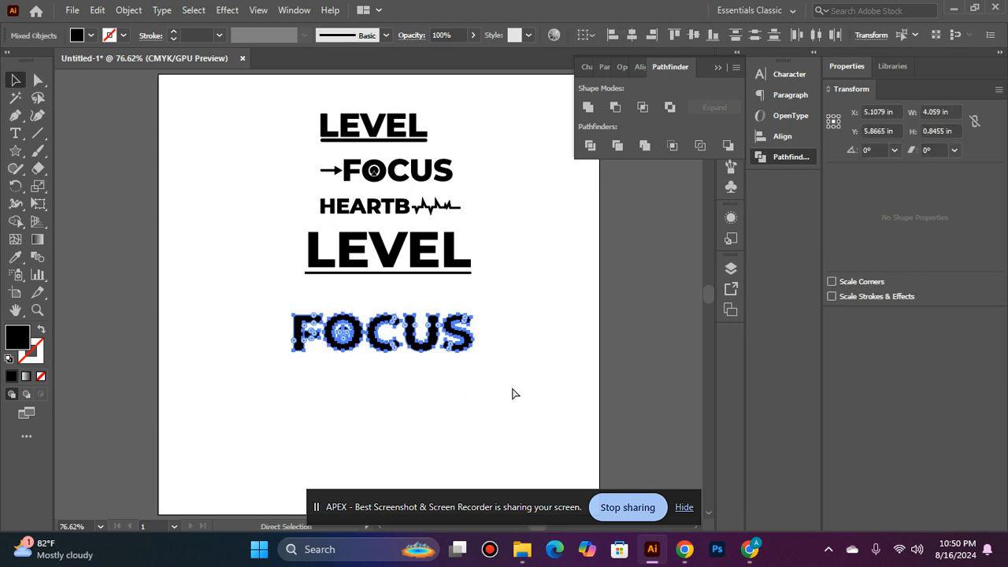
{"action": "key", "text": "ctrl+g"}
Align the left edges of the large underlined LEVEL group and the FOCUS group
{"action": "left_click", "coordinate": [386, 270], "text": "shift"}
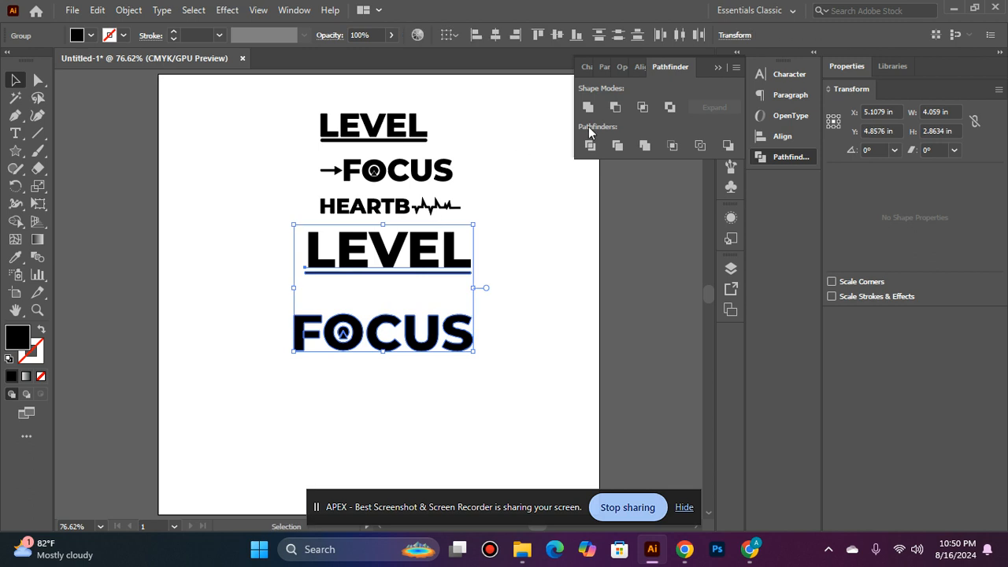
{"action": "left_click", "coordinate": [640, 67]}
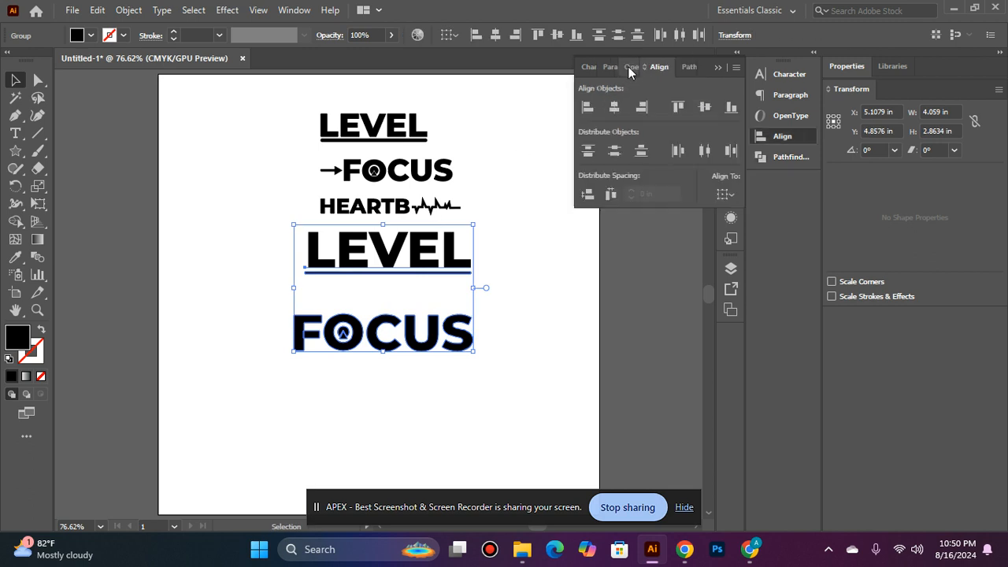
{"action": "left_click", "coordinate": [614, 106]}
{"action": "left_click", "coordinate": [587, 107]}
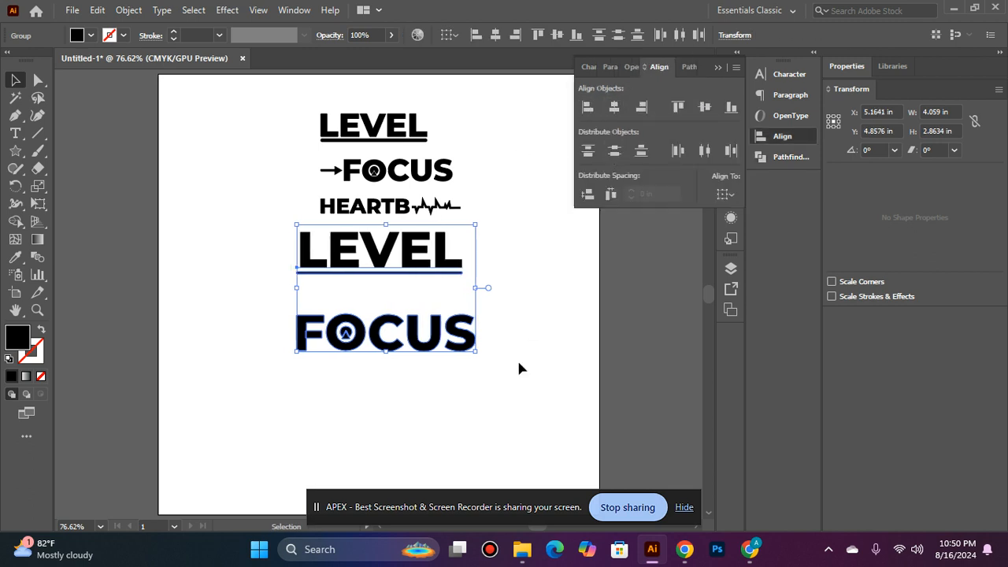
{"action": "left_click", "coordinate": [516, 359]}
Nudge the large FOCUS group straight up until it sits close beneath the LEVEL underline
{"action": "left_click", "coordinate": [420, 337]}
{"action": "key", "text": "Up"}
{"action": "key", "text": "Up"}
{"action": "key", "text": "Up"}
{"action": "key", "text": "Up"}
{"action": "key", "text": "Up"}
{"action": "key", "text": "Up"}
{"action": "key", "text": "Up"}
{"action": "key", "text": "Up"}
{"action": "key", "text": "Up"}
{"action": "key", "text": "Up"}
{"action": "key", "text": "Up"}
{"action": "key", "text": "Up"}
{"action": "key", "text": "Up"}
{"action": "key", "text": "Up"}
{"action": "key", "text": "Up"}
{"action": "key", "text": "Up"}
{"action": "key", "text": "Up"}
{"action": "key", "text": "Up"}
{"action": "key", "text": "Up"}
{"action": "key", "text": "Up"}
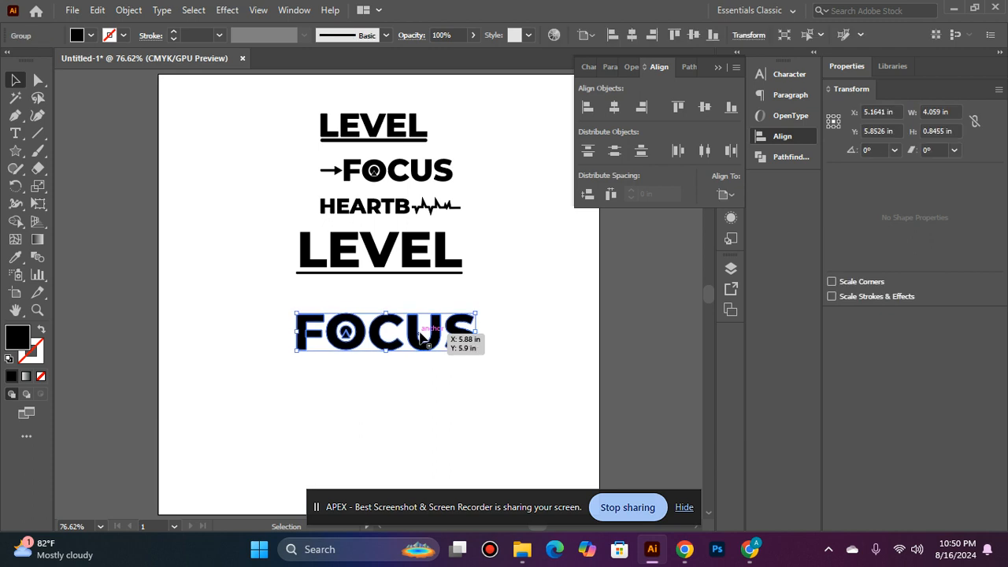
{"action": "key", "text": "Up"}
{"action": "key", "text": "Up"}
{"action": "key", "text": "Up"}
{"action": "key", "text": "Up"}
{"action": "key", "text": "Up"}
{"action": "key", "text": "Up"}
{"action": "key", "text": "Up"}
{"action": "key", "text": "Up"}
{"action": "key", "text": "Up"}
{"action": "key", "text": "Up"}
{"action": "key", "text": "Up"}
{"action": "key", "text": "Up"}
{"action": "key", "text": "Up"}
{"action": "key", "text": "Up"}
{"action": "key", "text": "Up"}
{"action": "key", "text": "Up"}
{"action": "key", "text": "Up"}
{"action": "key", "text": "Up"}
{"action": "key", "text": "Up"}
{"action": "key", "text": "Up"}
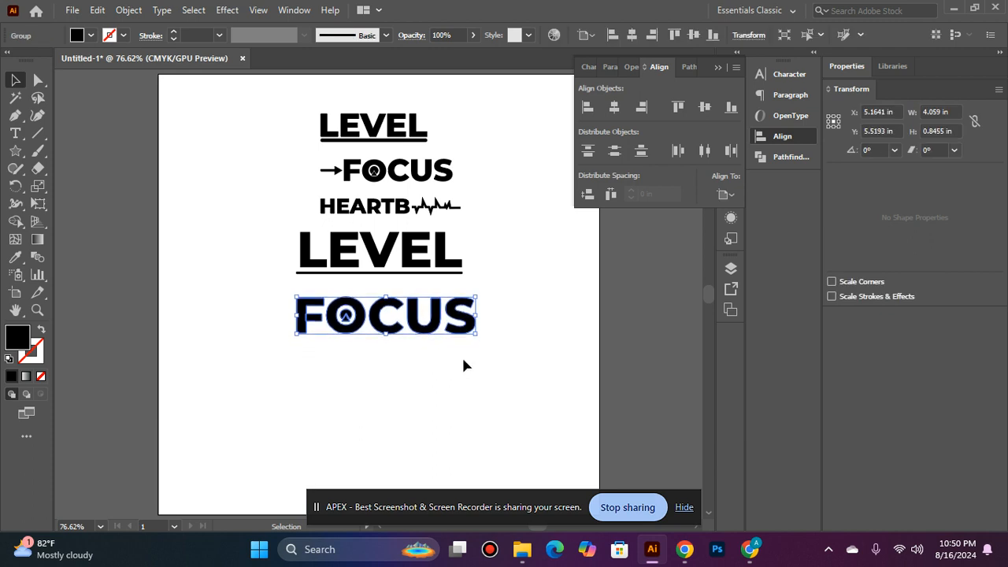
{"action": "left_click", "coordinate": [462, 357]}
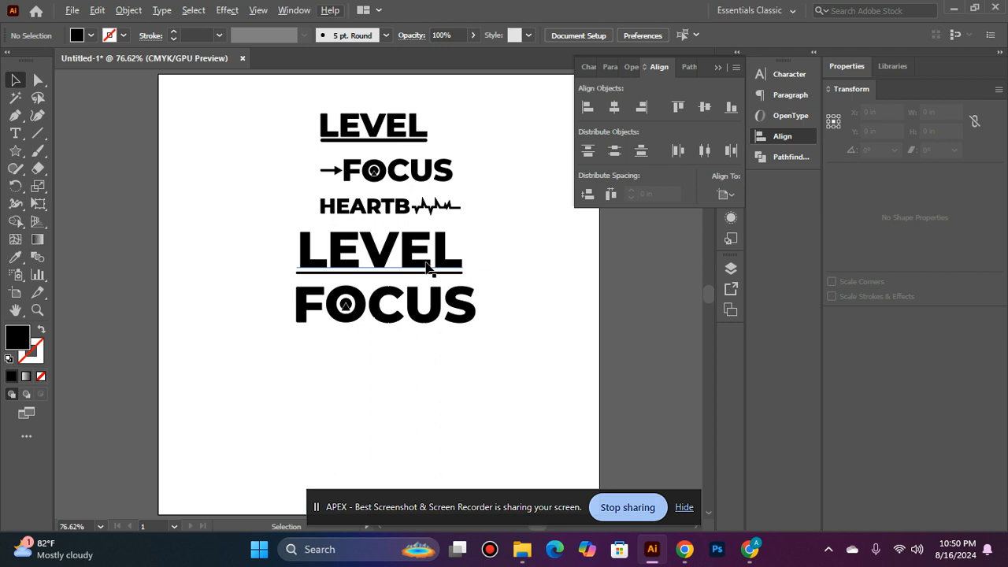
Duplicate the large underlined LEVEL straight down below FOCUS and change the copy's text to HEARTBEAT
{"action": "left_click_drag", "start_coordinate": [415, 249], "coordinate": [416, 360]}
{"action": "left_click", "coordinate": [15, 133]}
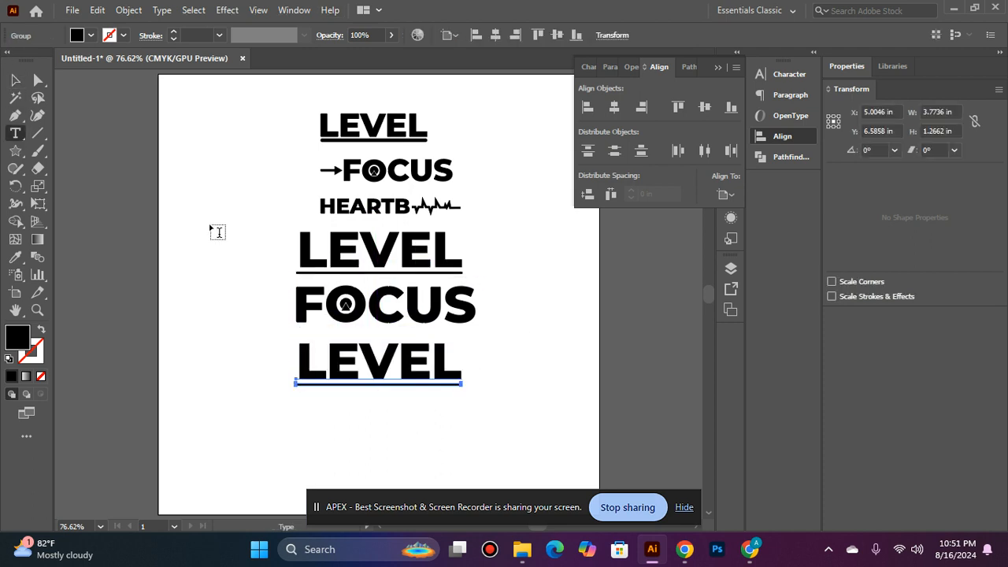
{"action": "left_click", "coordinate": [455, 378]}
{"action": "key", "text": "BackSpace"}
{"action": "key", "text": "BackSpace"}
{"action": "key", "text": "BackSpace"}
{"action": "key", "text": "BackSpace"}
{"action": "key", "text": "BackSpace"}
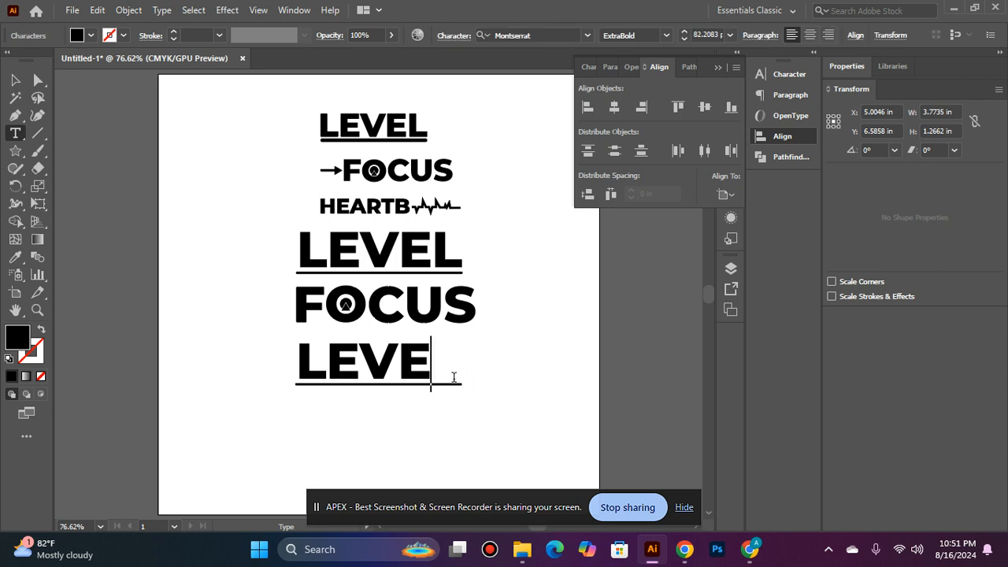
{"action": "type", "text": "H"}
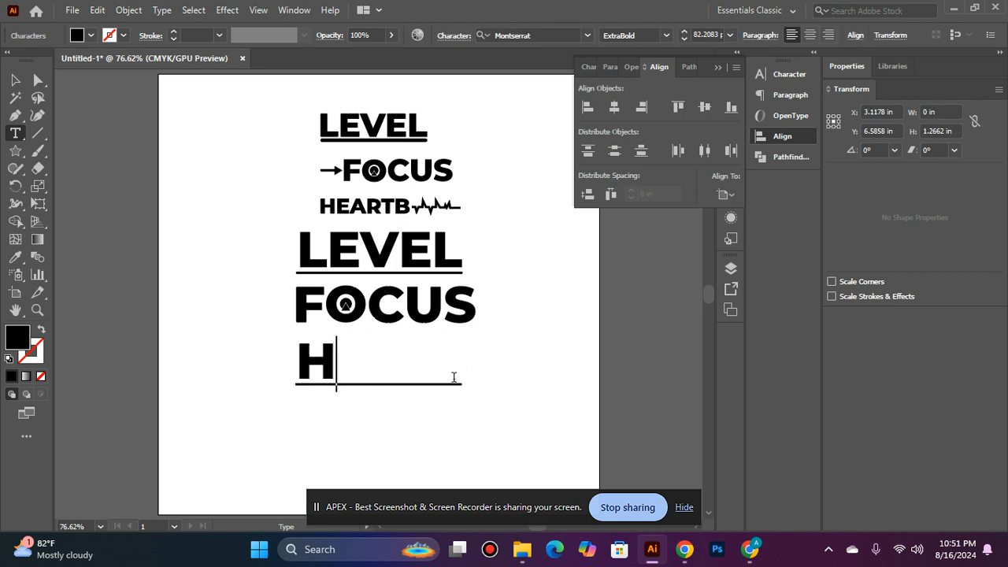
{"action": "type", "text": "EARTBEAT"}
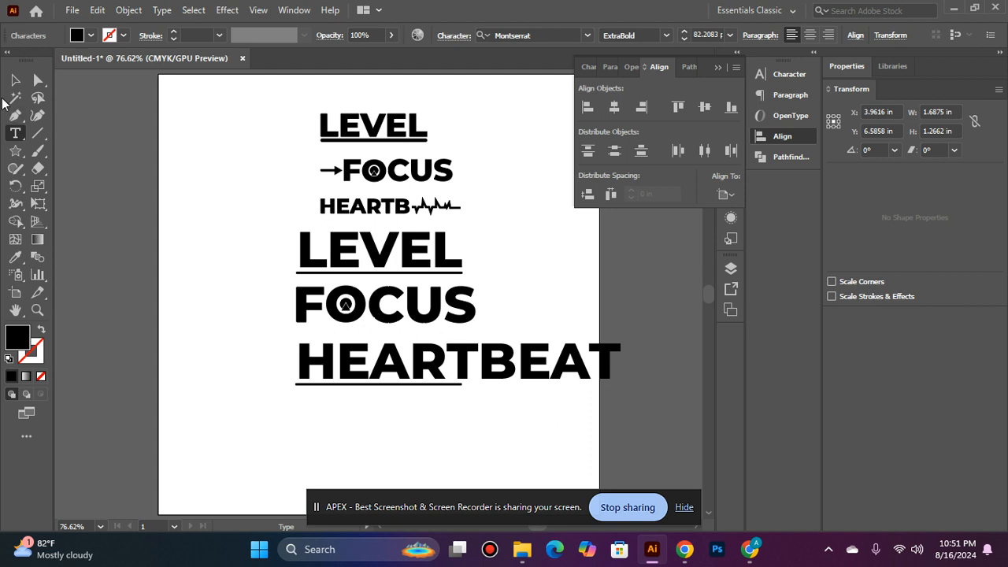
{"action": "key", "text": "Escape"}
Ungroup HEARTBEAT from the underline copied with it and delete that underline
{"action": "left_click", "coordinate": [328, 392]}
{"action": "left_click", "coordinate": [326, 385]}
{"action": "right_click", "coordinate": [326, 385]}
{"action": "left_click", "coordinate": [359, 246]}
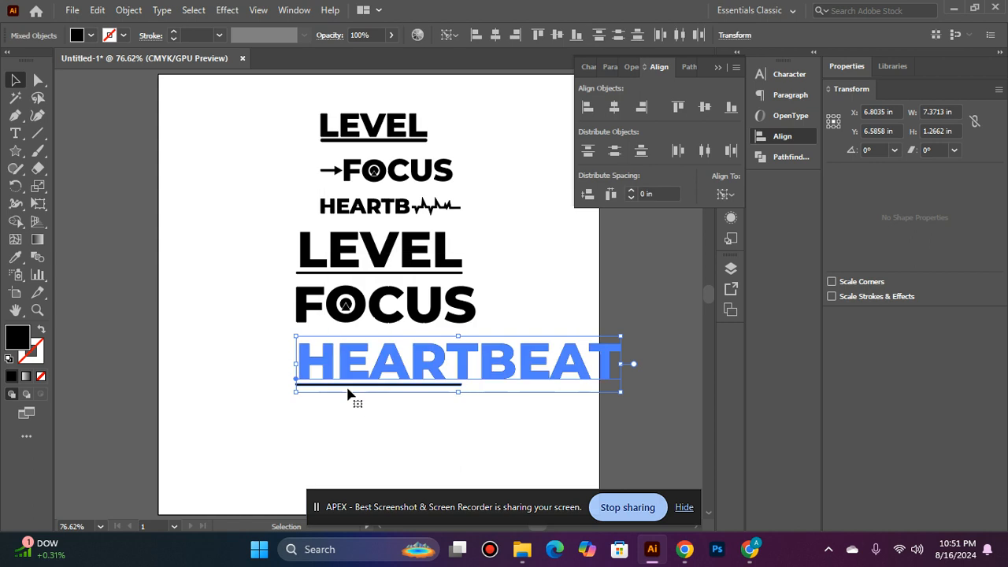
{"action": "left_click", "coordinate": [342, 409]}
{"action": "left_click", "coordinate": [361, 385]}
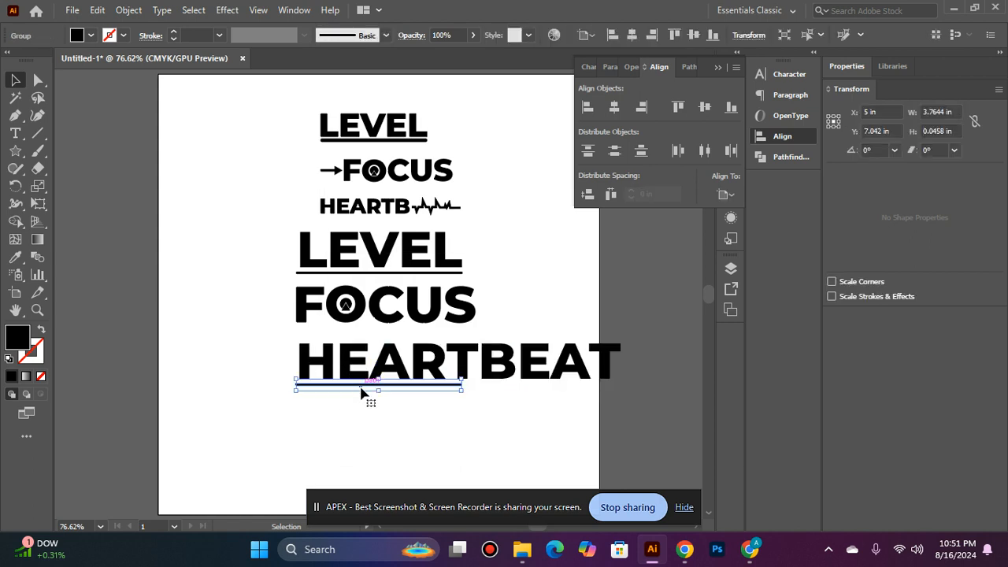
{"action": "key", "text": "Delete"}
{"action": "left_click", "coordinate": [402, 405]}
Move HEARTBEAT to the left and shorten its text to HEART
{"action": "left_click_drag", "start_coordinate": [472, 233], "coordinate": [373, 210]}
{"action": "left_click", "coordinate": [14, 134]}
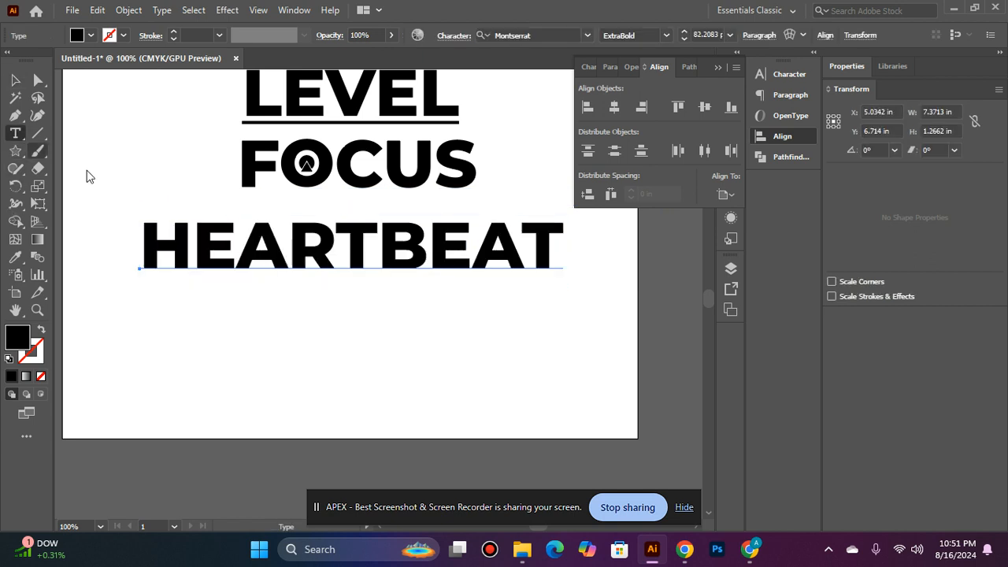
{"action": "left_click", "coordinate": [555, 251]}
{"action": "key", "text": "BackSpace"}
{"action": "key", "text": "BackSpace"}
{"action": "key", "text": "BackSpace"}
{"action": "key", "text": "BackSpace"}
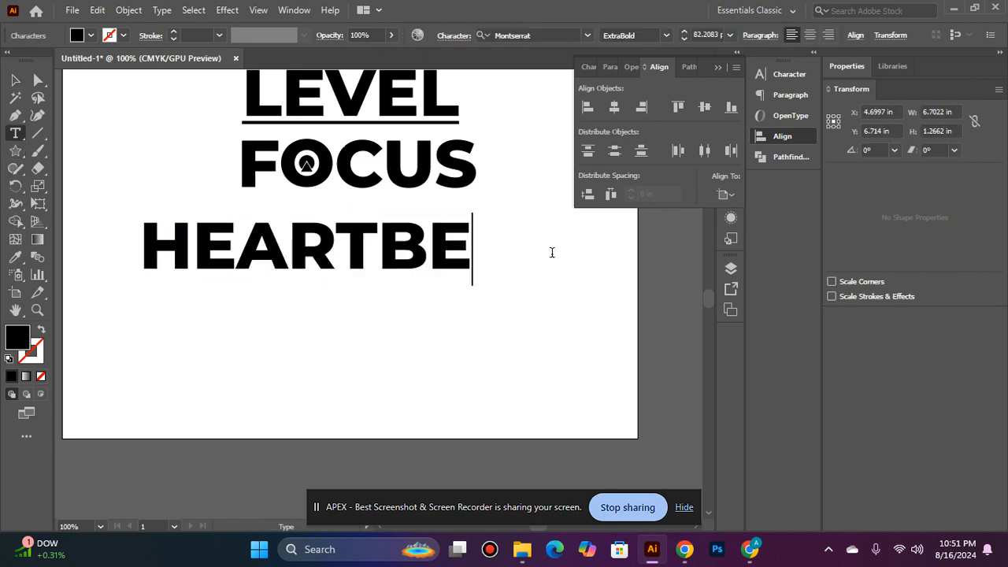
{"action": "key", "text": "BackSpace"}
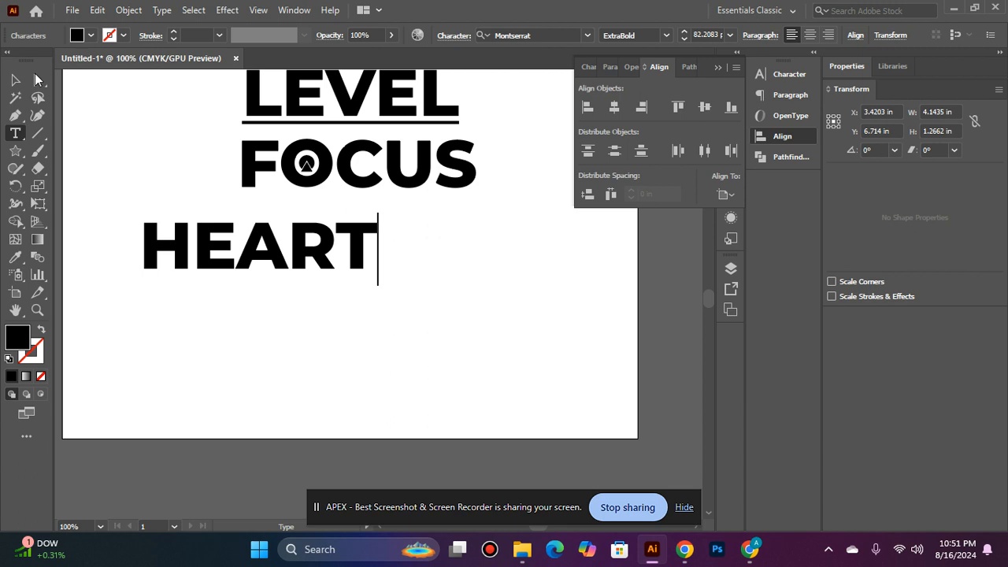
Align the left edges of the large LEVEL, FOCUS and HEART
{"action": "left_click", "coordinate": [15, 80]}
{"action": "left_click", "coordinate": [466, 165], "text": "shift"}
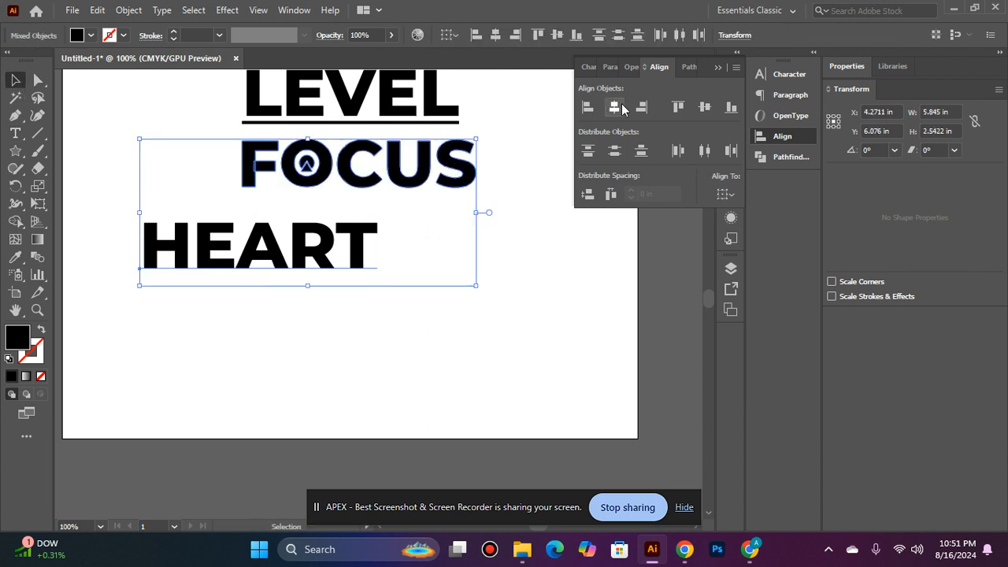
{"action": "left_click", "coordinate": [617, 108]}
{"action": "left_click", "coordinate": [346, 120], "text": "shift"}
{"action": "left_click", "coordinate": [587, 107]}
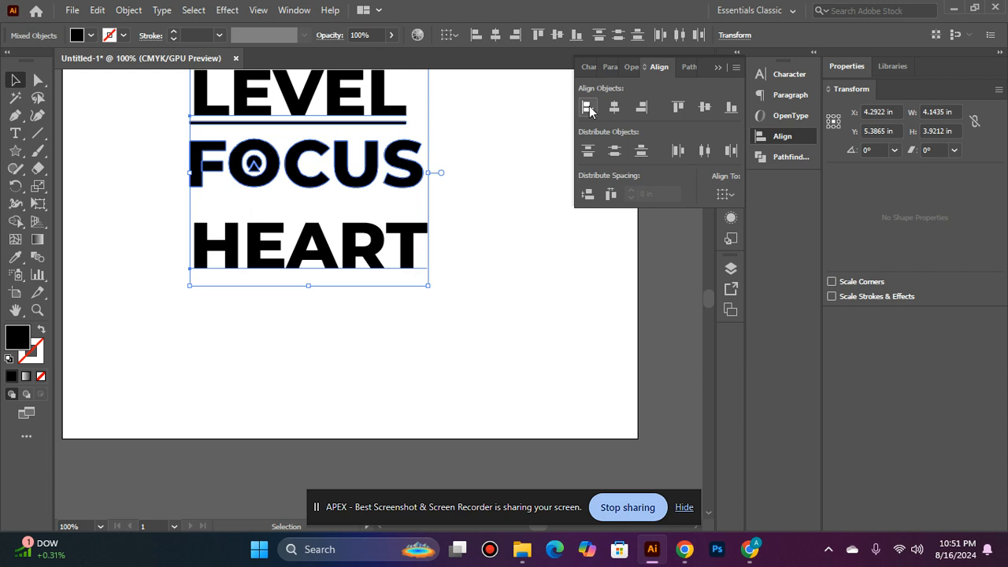
{"action": "left_click", "coordinate": [343, 239]}
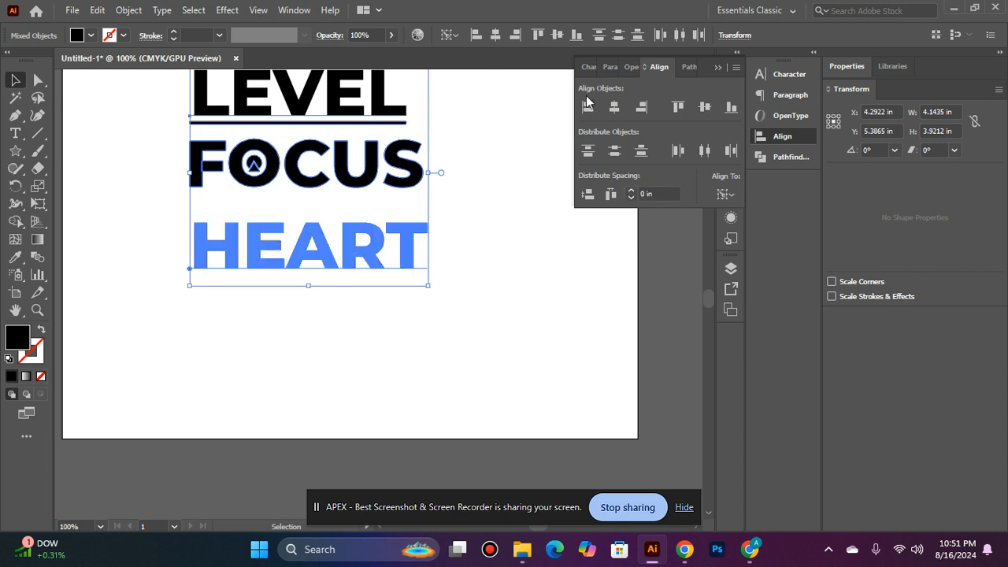
{"action": "left_click", "coordinate": [562, 205]}
{"action": "left_click", "coordinate": [234, 236]}
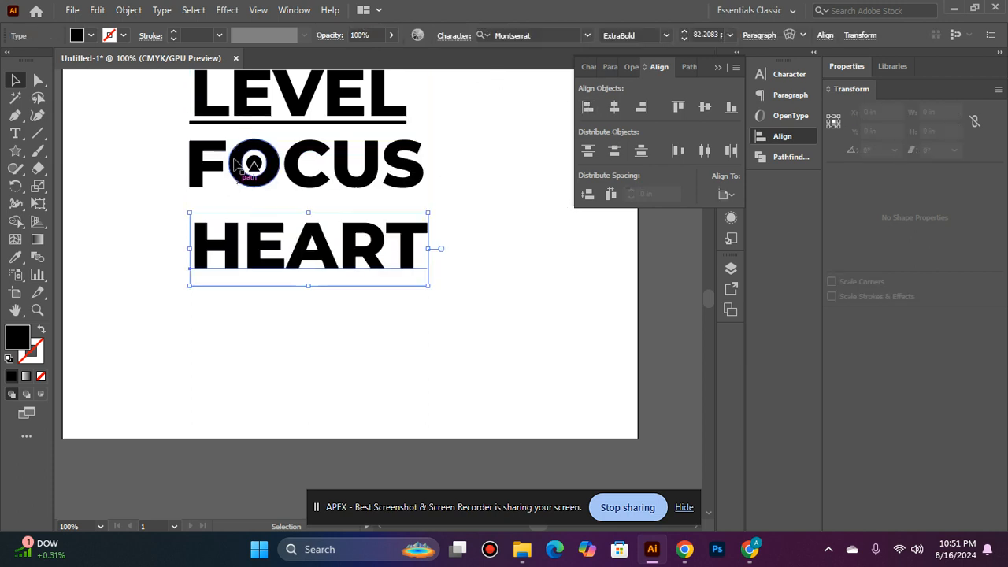
{"action": "left_click", "coordinate": [248, 163], "text": "shift"}
{"action": "left_click", "coordinate": [225, 102], "text": "shift"}
{"action": "left_click", "coordinate": [588, 109]}
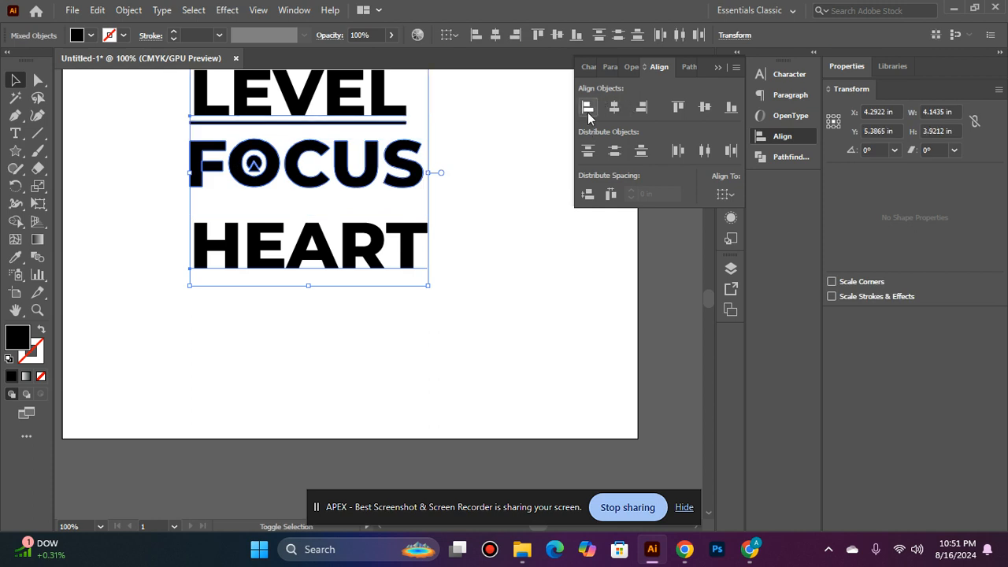
{"action": "left_click", "coordinate": [501, 235]}
Convert the HEART text to outlines
{"action": "left_click", "coordinate": [338, 245], "text": "ctrl"}
{"action": "left_click", "coordinate": [420, 299]}
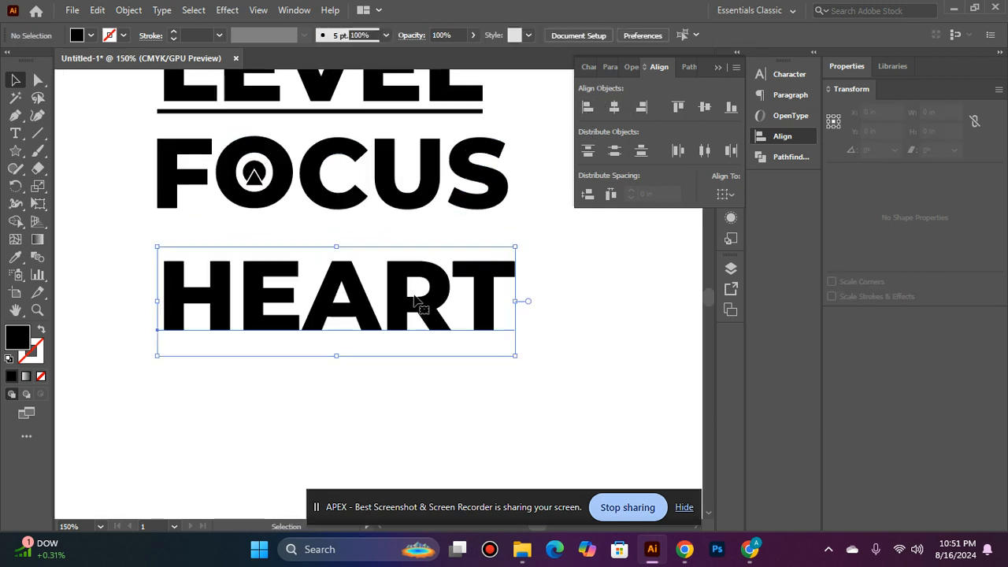
{"action": "right_click", "coordinate": [415, 301]}
{"action": "left_click", "coordinate": [541, 322]}
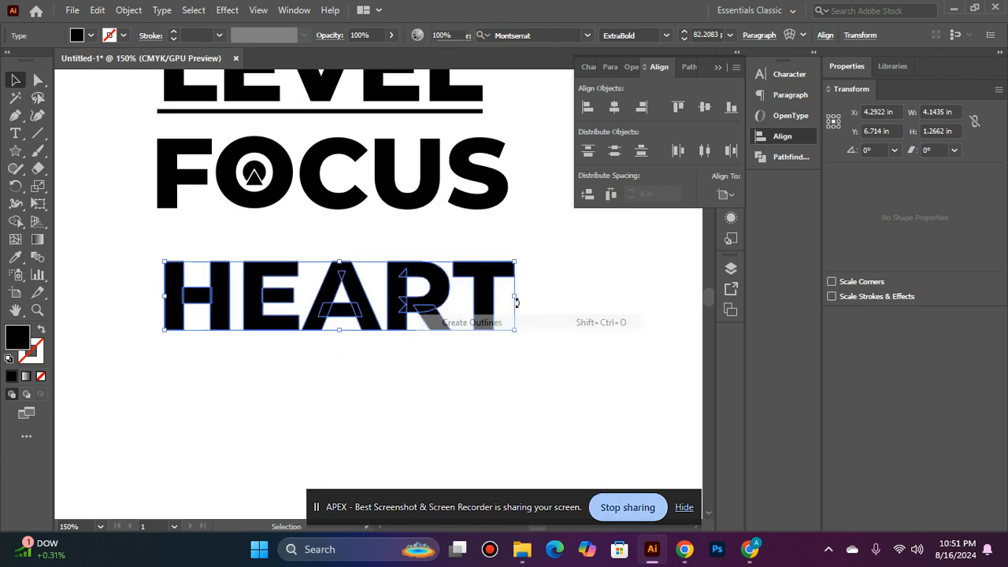
Ungroup the large LEVEL from its underline and convert the LEVEL text to outlines
{"action": "scroll", "coordinate": [315, 158], "scroll_direction": "up", "scroll_amount": 2}
{"action": "right_click", "coordinate": [334, 137]}
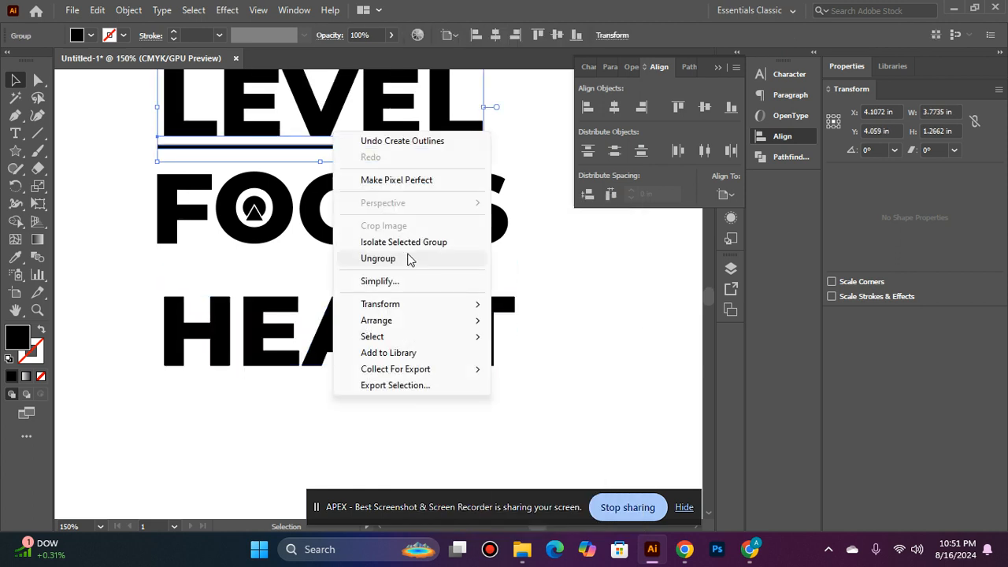
{"action": "left_click", "coordinate": [521, 250]}
{"action": "left_click", "coordinate": [399, 147]}
{"action": "right_click", "coordinate": [399, 146]}
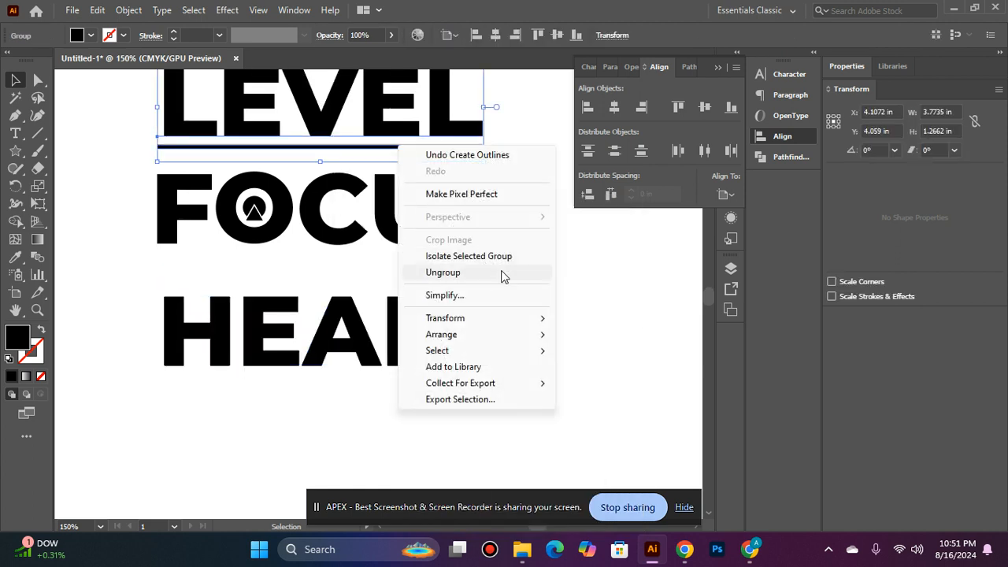
{"action": "left_click", "coordinate": [442, 271]}
{"action": "left_click", "coordinate": [394, 118]}
{"action": "right_click", "coordinate": [398, 172]}
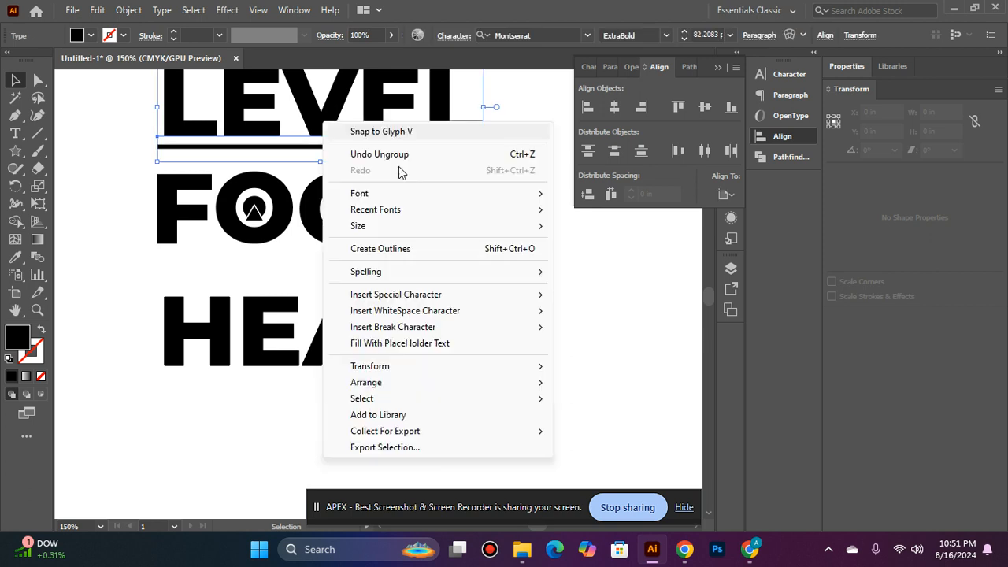
{"action": "left_click", "coordinate": [444, 249]}
{"action": "left_click", "coordinate": [528, 288]}
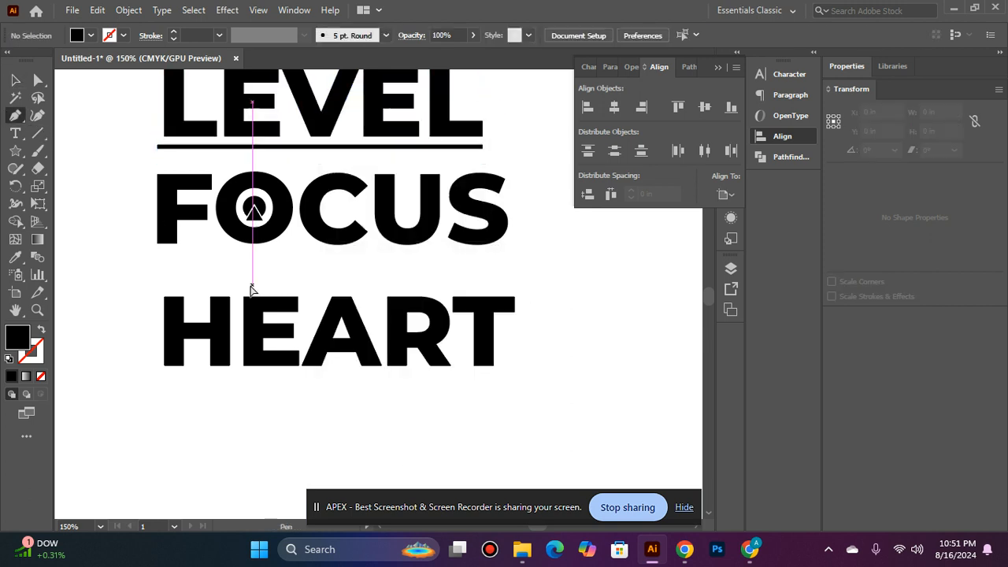
Start a Pen path beside HEART's T with an about 0.33 in flat segment and a 0.31 in high rise, with black stroke and no fill
{"action": "key", "text": "ctrl+plus"}
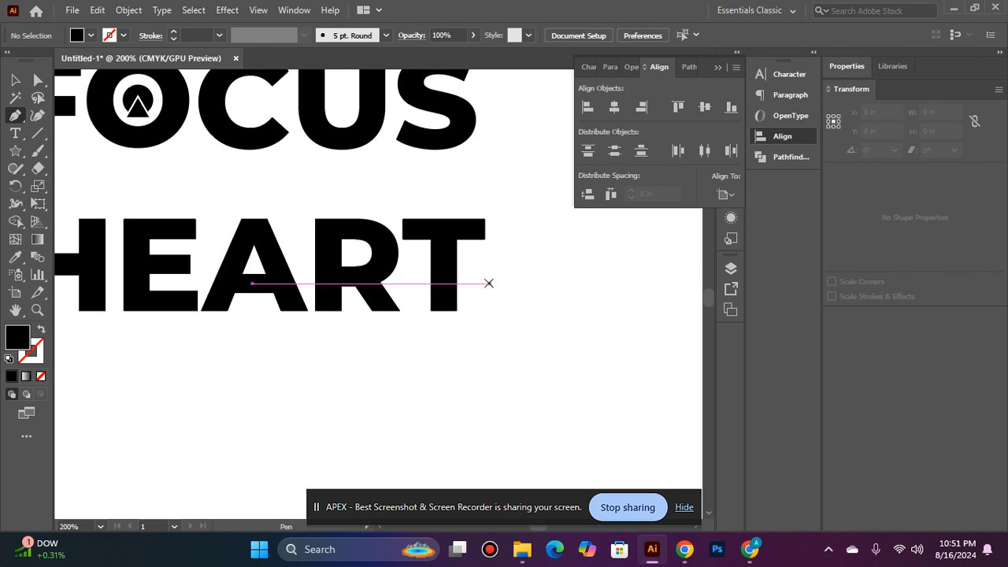
{"action": "left_click", "coordinate": [483, 284]}
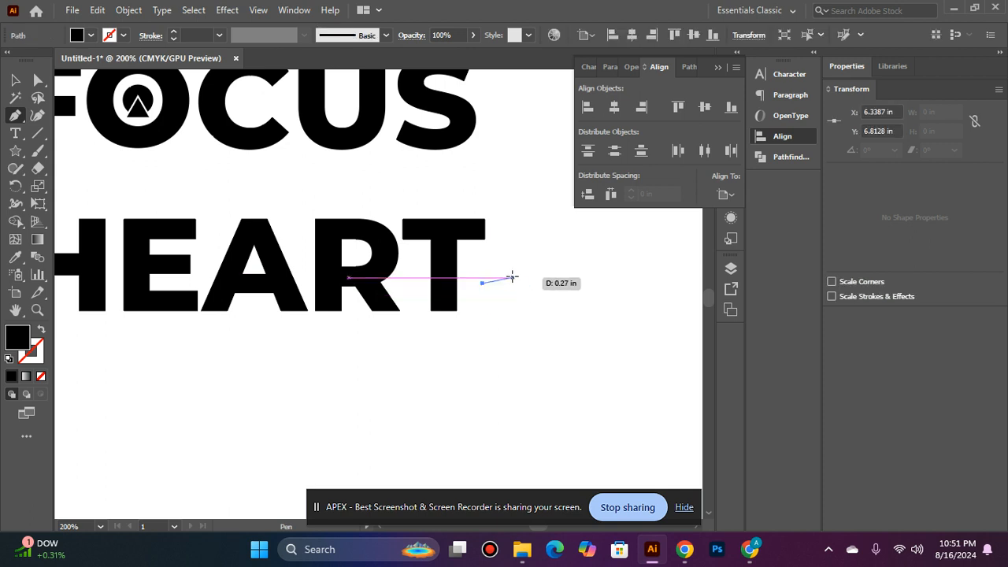
{"action": "left_click", "coordinate": [520, 283]}
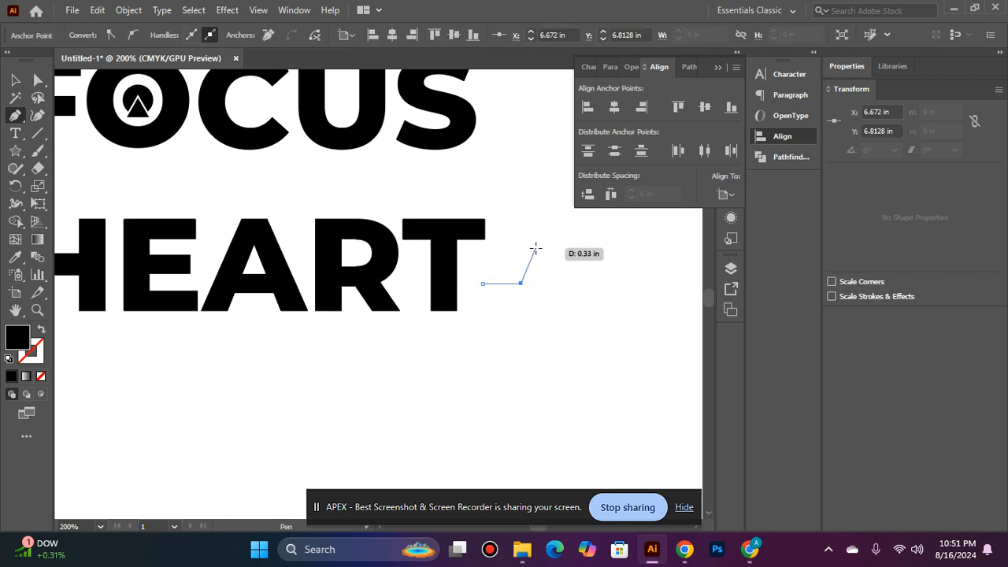
{"action": "left_click", "coordinate": [536, 249]}
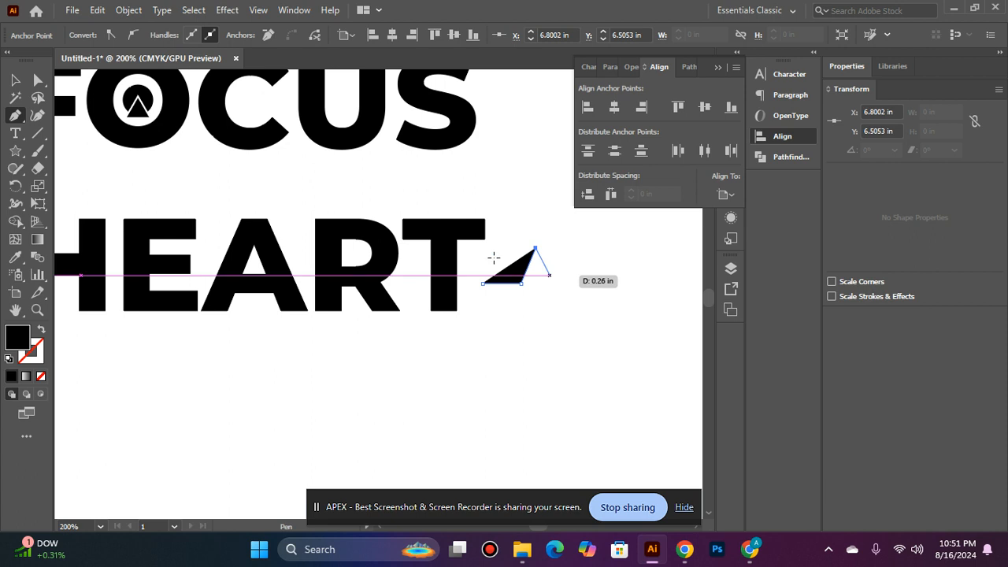
{"action": "left_click", "coordinate": [41, 332]}
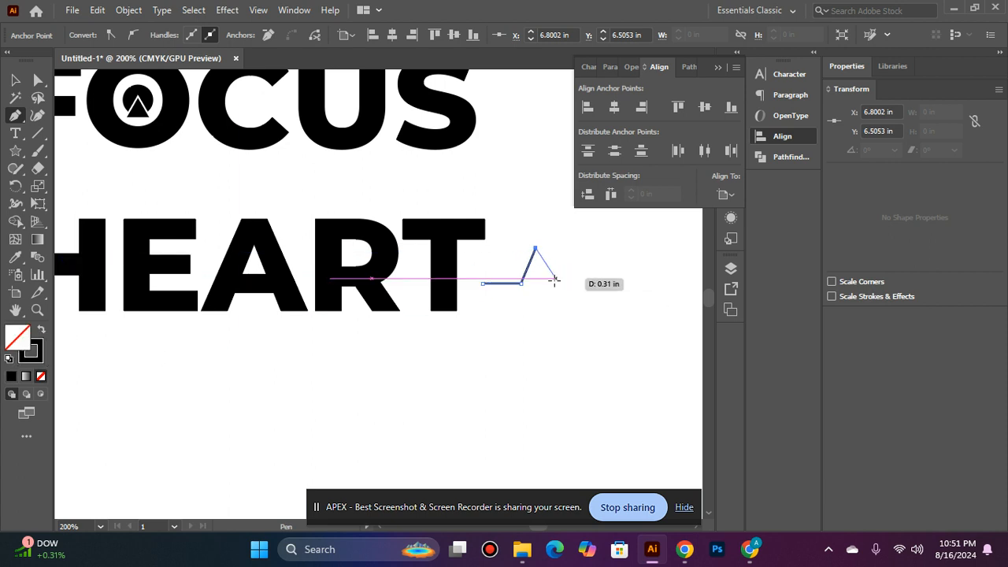
Continue the heartbeat path down to its baseline, along a flat stretch, through one V-shaped dip and along another flat stretch
{"action": "left_click", "coordinate": [554, 283]}
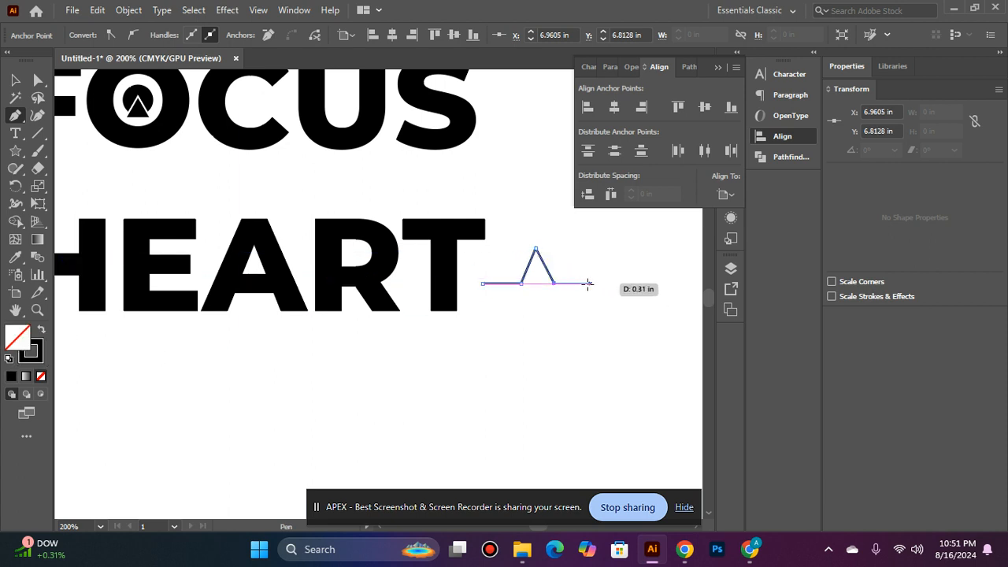
{"action": "left_click", "coordinate": [582, 283]}
{"action": "left_click", "coordinate": [589, 310]}
{"action": "left_click", "coordinate": [600, 283]}
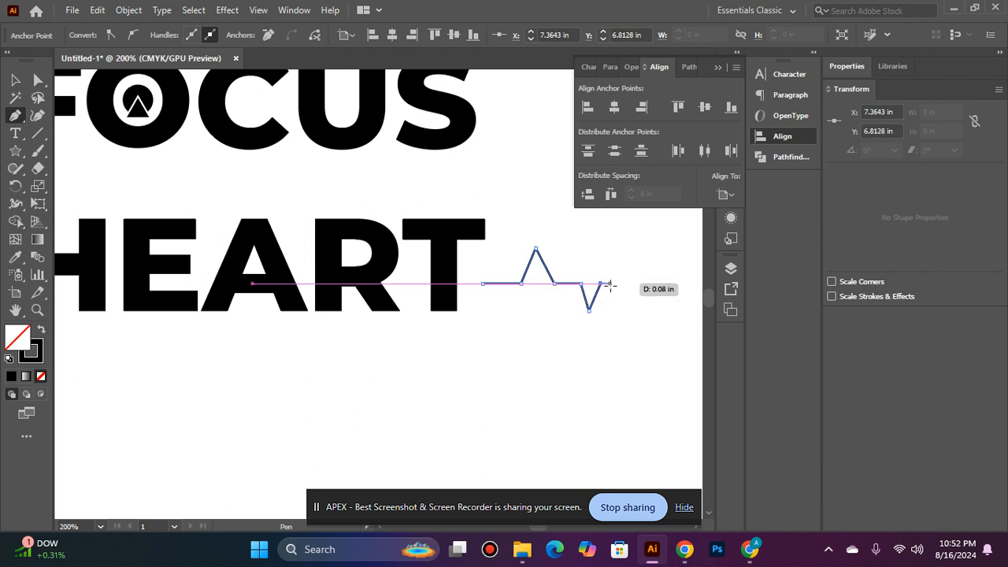
{"action": "left_click", "coordinate": [627, 283]}
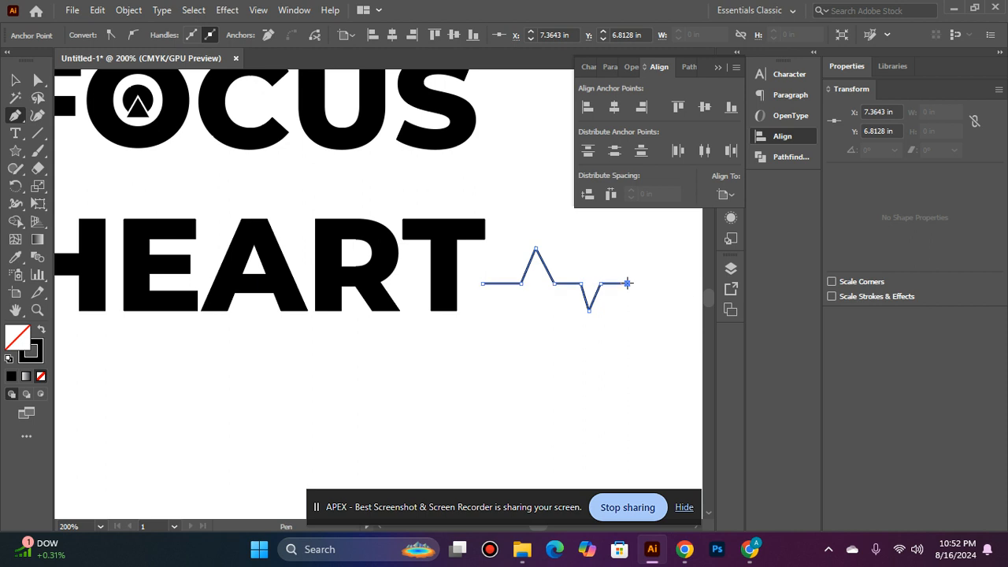
Finish the heartbeat path with three rising peaks about 0.16, 0.27 and 0.49 in high and a flat end segment about 0.46 in long
{"action": "left_click_drag", "start_coordinate": [625, 281], "coordinate": [509, 298]}
{"action": "left_click", "coordinate": [522, 275]}
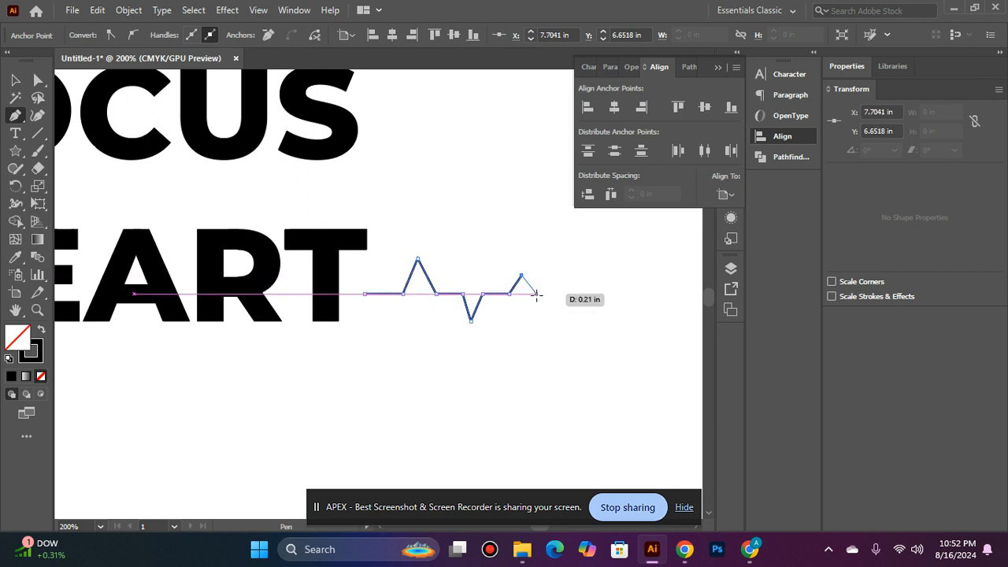
{"action": "left_click", "coordinate": [537, 293]}
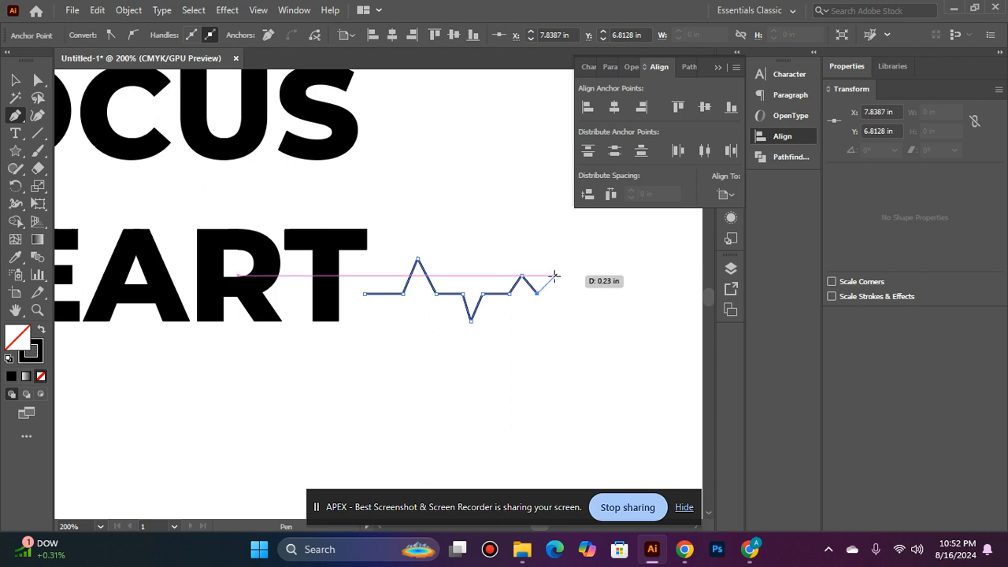
{"action": "left_click", "coordinate": [551, 262]}
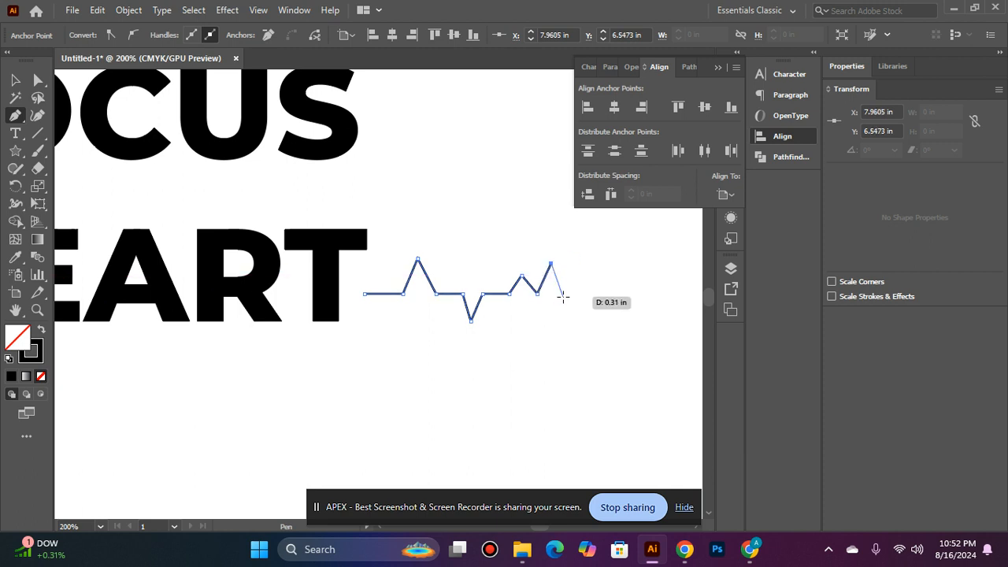
{"action": "left_click", "coordinate": [562, 293]}
{"action": "left_click", "coordinate": [574, 237]}
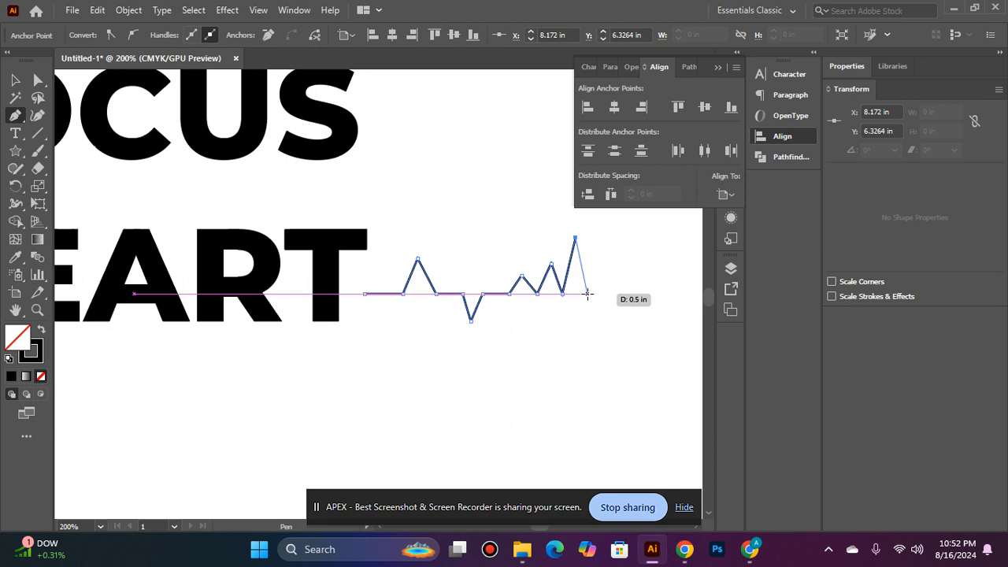
{"action": "left_click", "coordinate": [588, 293]}
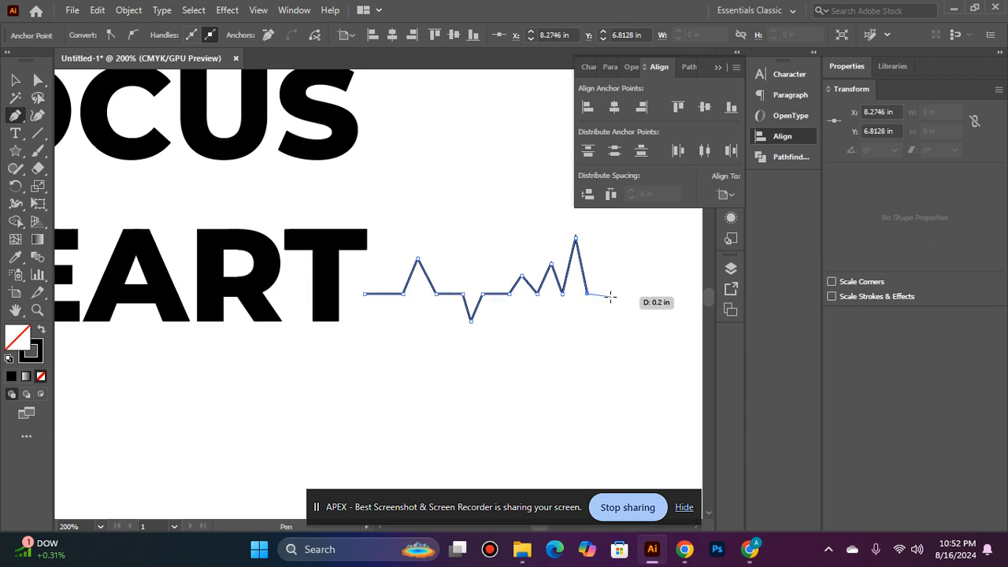
{"action": "left_click", "coordinate": [641, 294]}
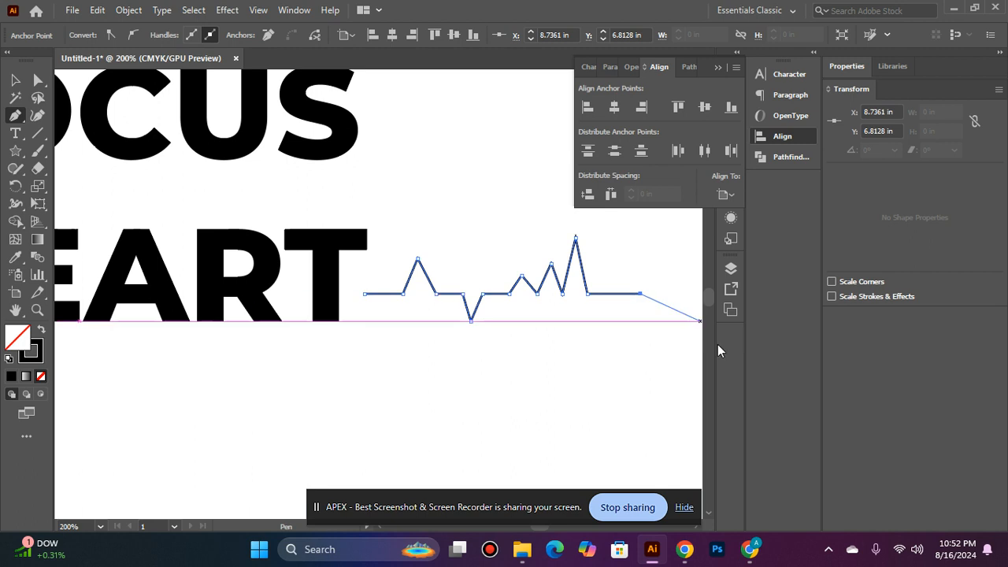
{"action": "left_click", "coordinate": [22, 82]}
{"action": "left_click", "coordinate": [437, 317]}
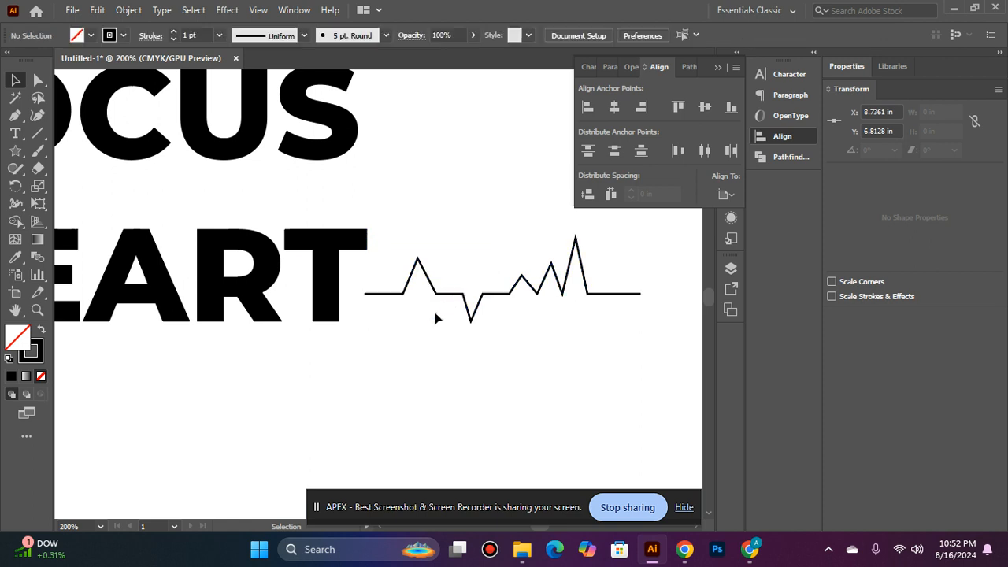
Set the heartbeat line's stroke to 5 pt and expand its fill and stroke into a shape
{"action": "left_click", "coordinate": [456, 294]}
{"action": "left_click", "coordinate": [175, 33]}
{"action": "left_click", "coordinate": [175, 34]}
{"action": "left_click", "coordinate": [175, 33]}
{"action": "left_click", "coordinate": [175, 33]}
{"action": "left_click", "coordinate": [129, 10]}
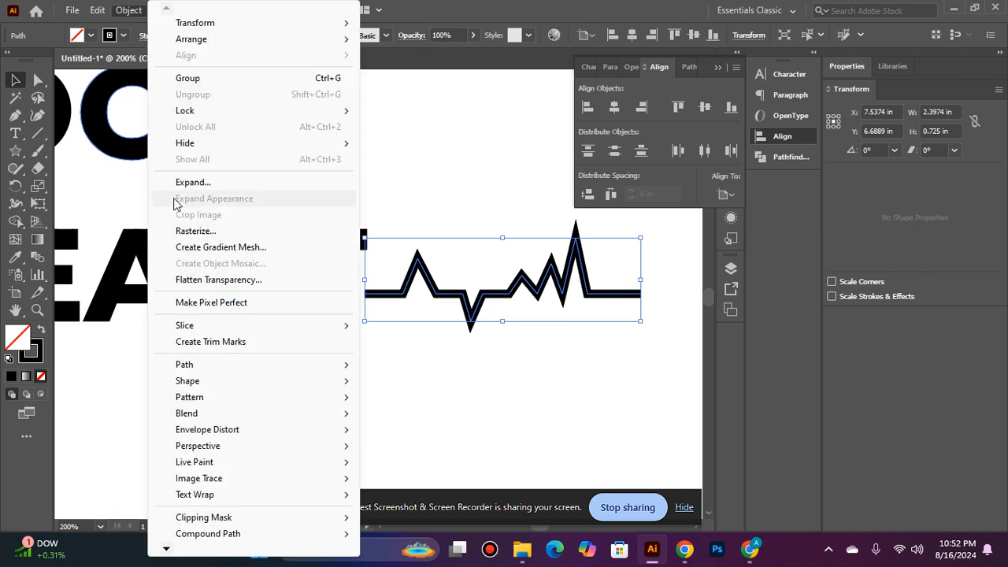
{"action": "left_click", "coordinate": [189, 181]}
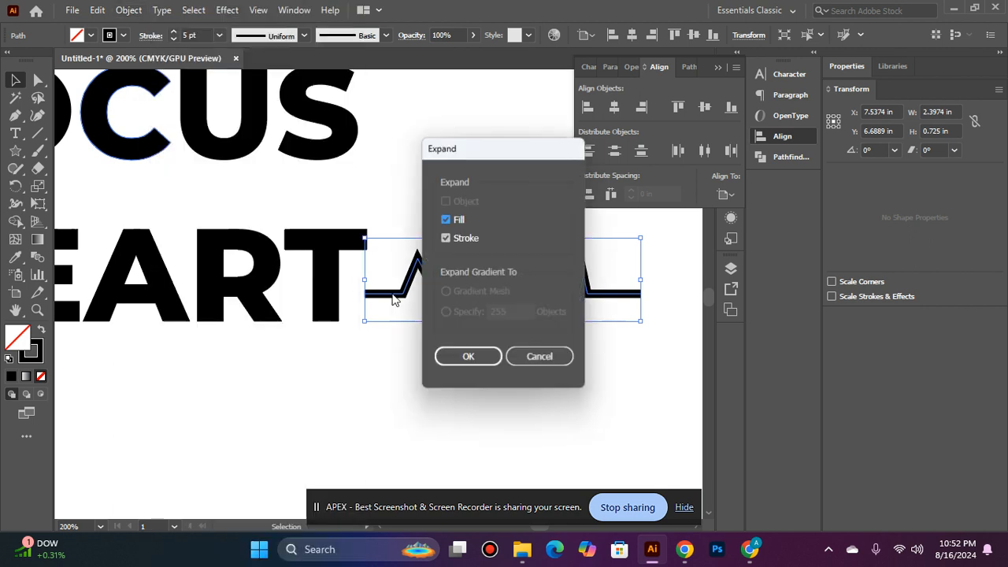
{"action": "left_click", "coordinate": [468, 357]}
Align HEART and the heartbeat line by their vertical centers and group them
{"action": "left_click", "coordinate": [356, 252], "text": "shift"}
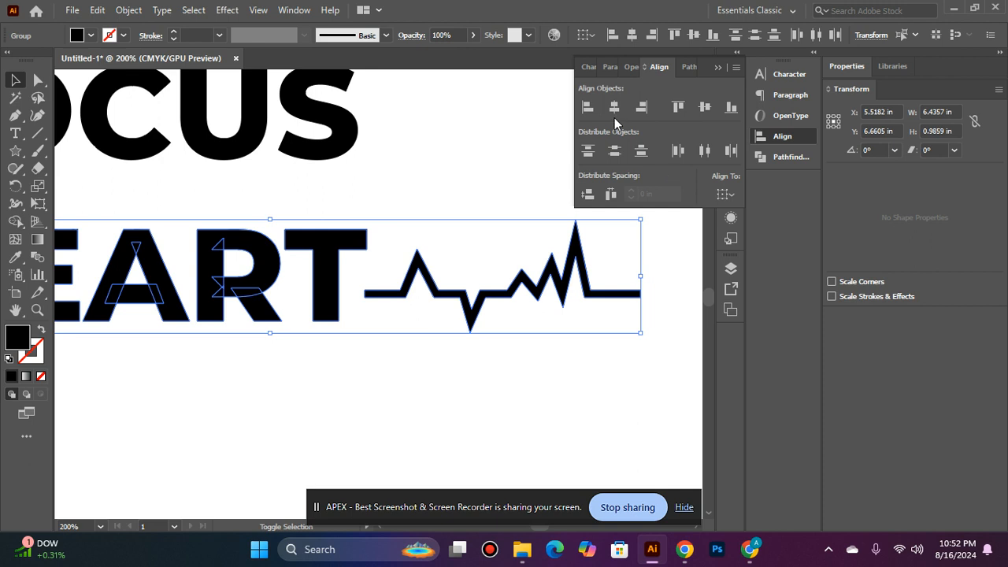
{"action": "left_click", "coordinate": [707, 111]}
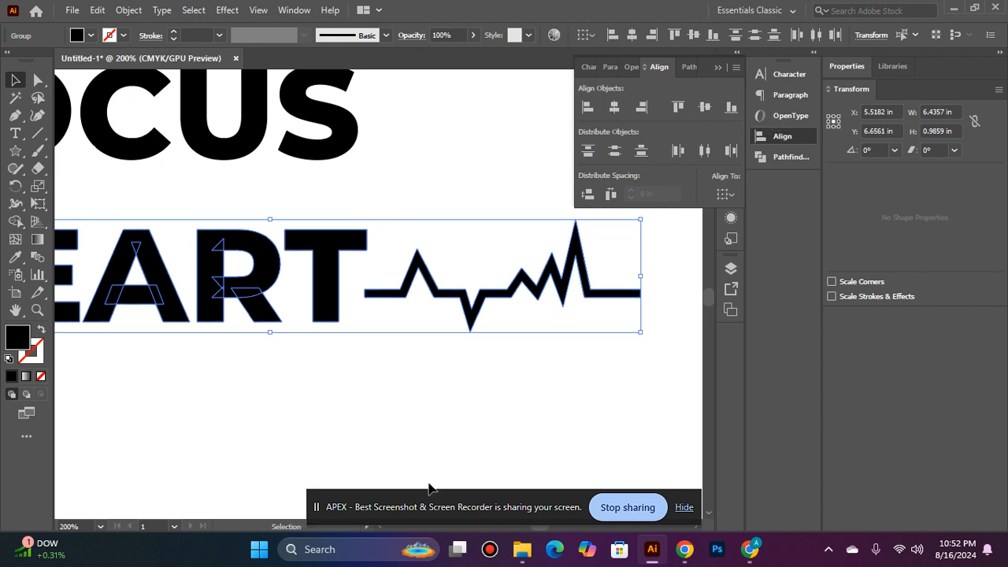
{"action": "key", "text": "ctrl+0"}
{"action": "left_click", "coordinate": [296, 338]}
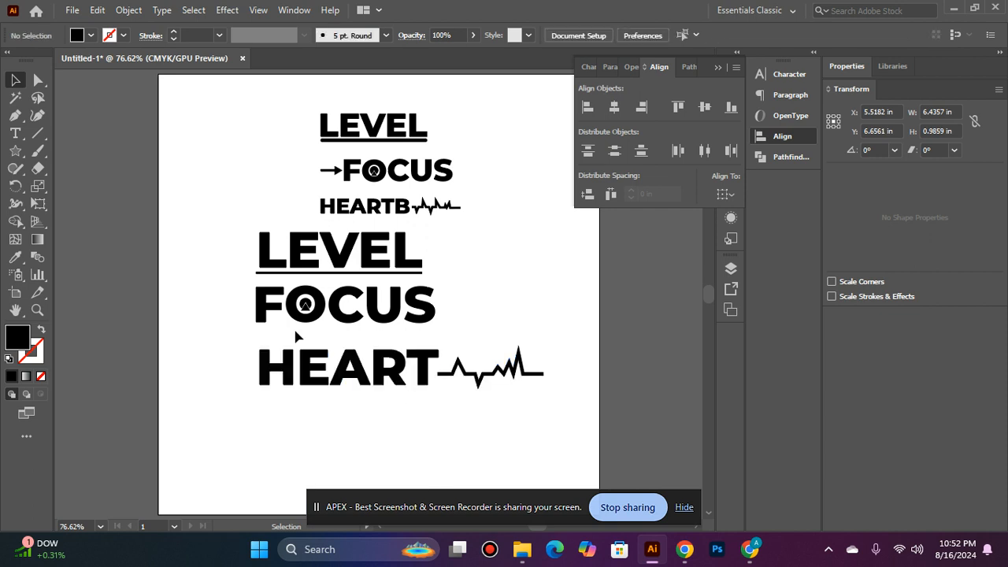
{"action": "left_click_drag", "start_coordinate": [602, 447], "coordinate": [603, 445]}
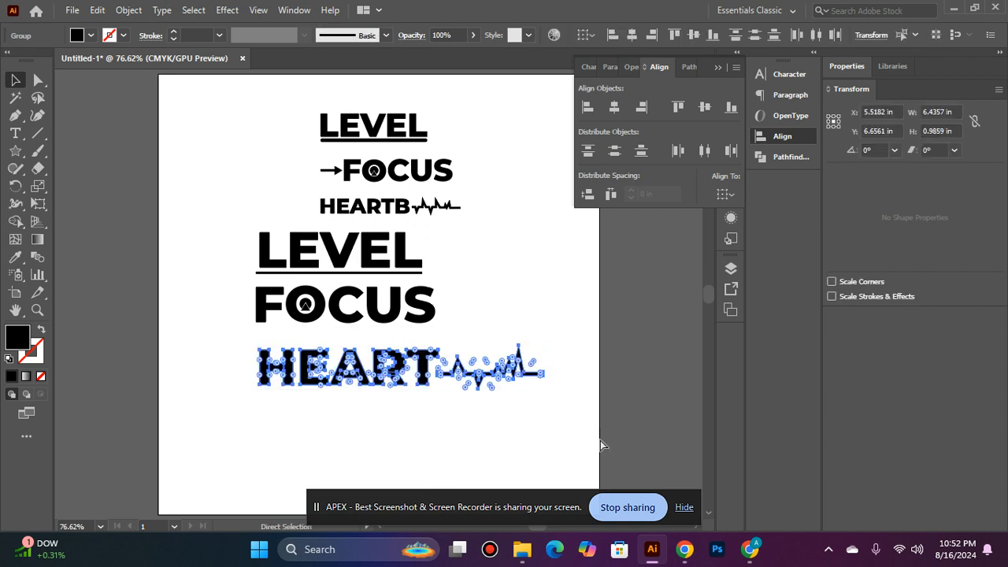
Delete the underline beneath the large LEVEL
{"action": "left_click_drag", "start_coordinate": [326, 334], "coordinate": [352, 292]}
{"action": "left_click", "coordinate": [359, 271]}
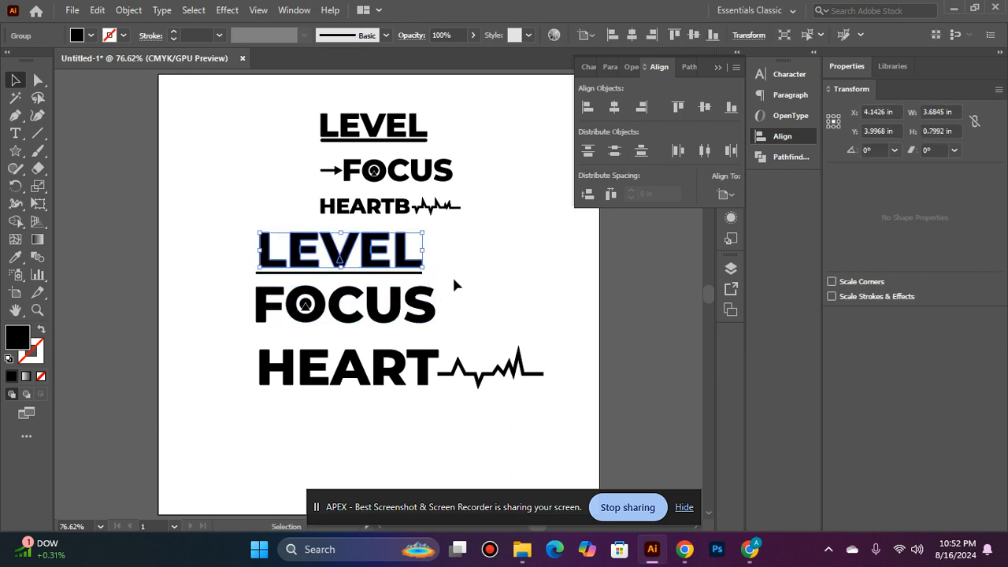
{"action": "left_click", "coordinate": [599, 245]}
{"action": "left_click", "coordinate": [392, 274]}
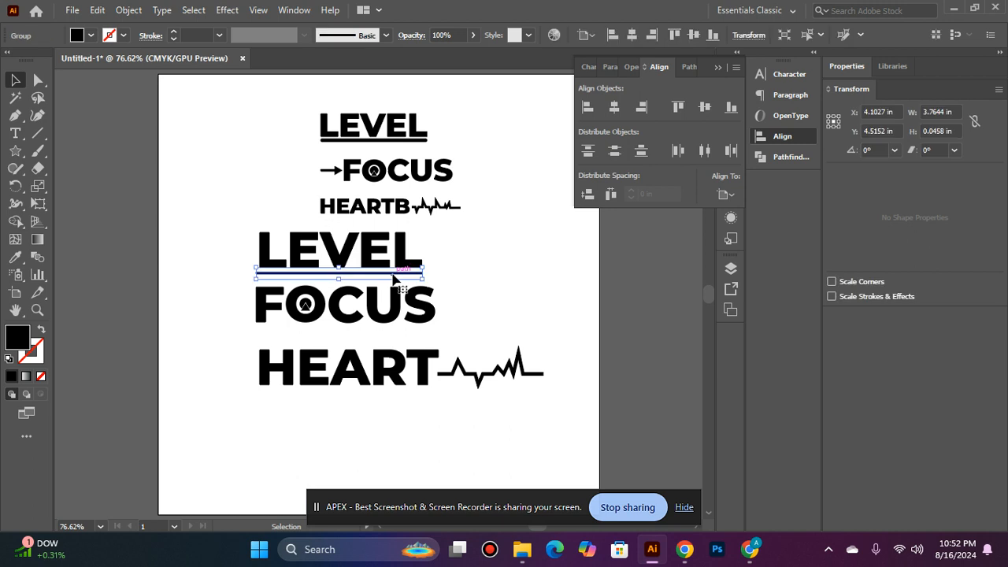
{"action": "scroll", "coordinate": [328, 238], "scroll_direction": "down", "scroll_amount": 5}
{"action": "left_click", "coordinate": [328, 238]}
{"action": "scroll", "coordinate": [328, 244], "scroll_direction": "up", "scroll_amount": 4}
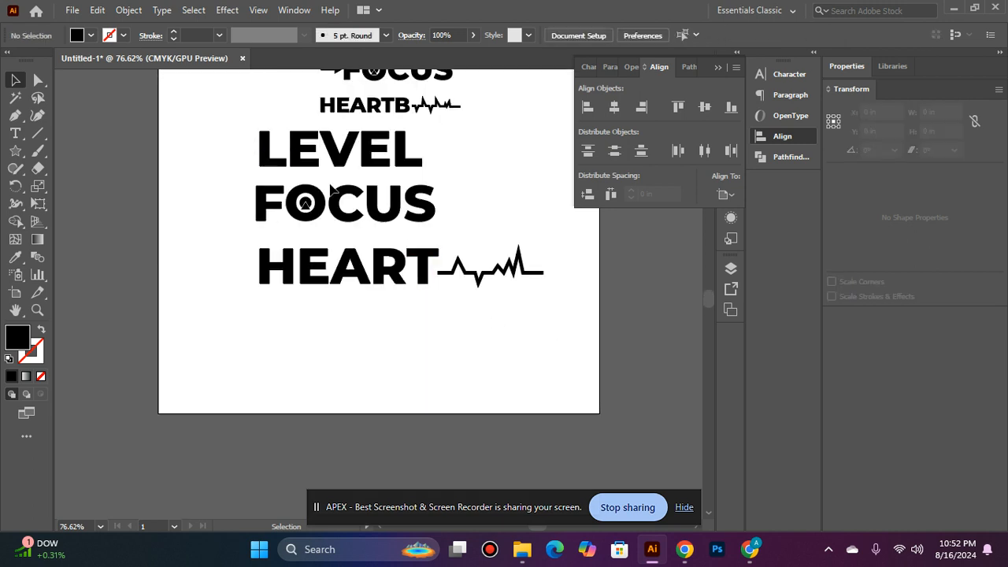
Group each large word on its own: LEVEL, FOCUS with its O symbol, and HEART with its heartbeat line
{"action": "left_click_drag", "start_coordinate": [468, 163], "coordinate": [465, 160]}
{"action": "left_click_drag", "start_coordinate": [237, 183], "coordinate": [522, 234]}
{"action": "key", "text": "v"}
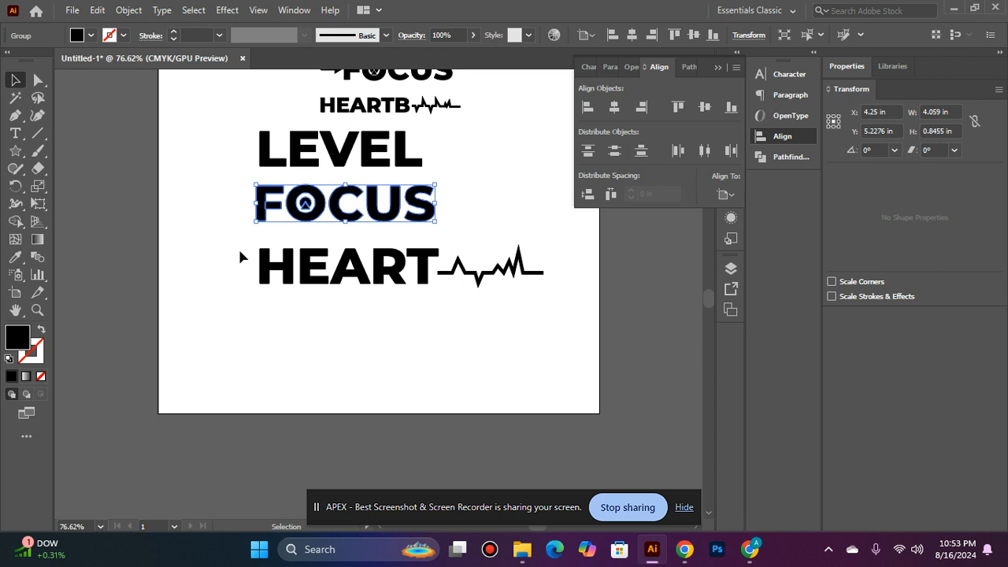
{"action": "left_click_drag", "start_coordinate": [521, 340], "coordinate": [546, 345]}
{"action": "scroll", "coordinate": [546, 345], "scroll_direction": "up", "scroll_amount": 2}
{"action": "scroll", "coordinate": [327, 133], "scroll_direction": "up", "scroll_amount": 2}
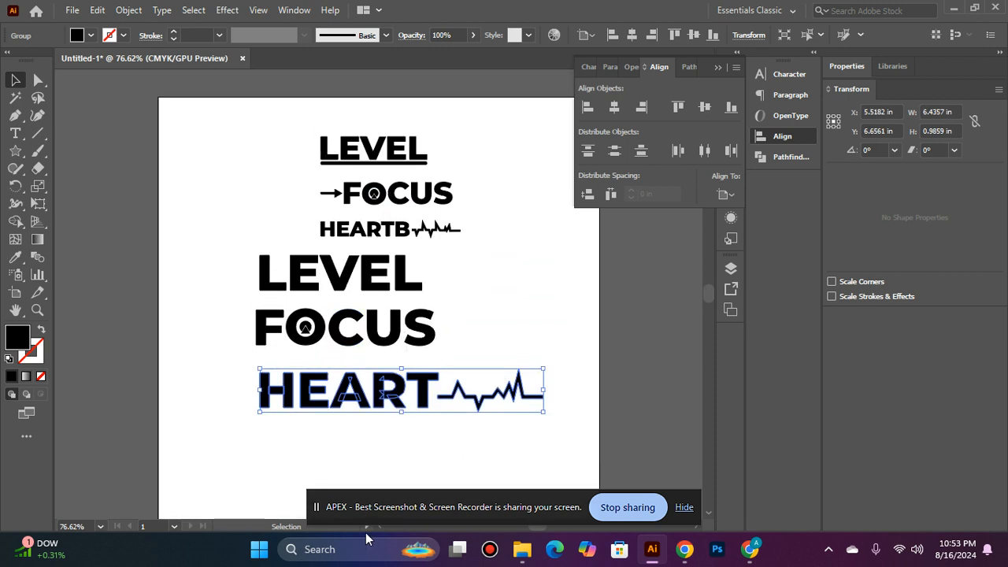
{"action": "scroll", "coordinate": [490, 393], "scroll_direction": "down", "scroll_amount": 1}
{"action": "left_click", "coordinate": [501, 272]}
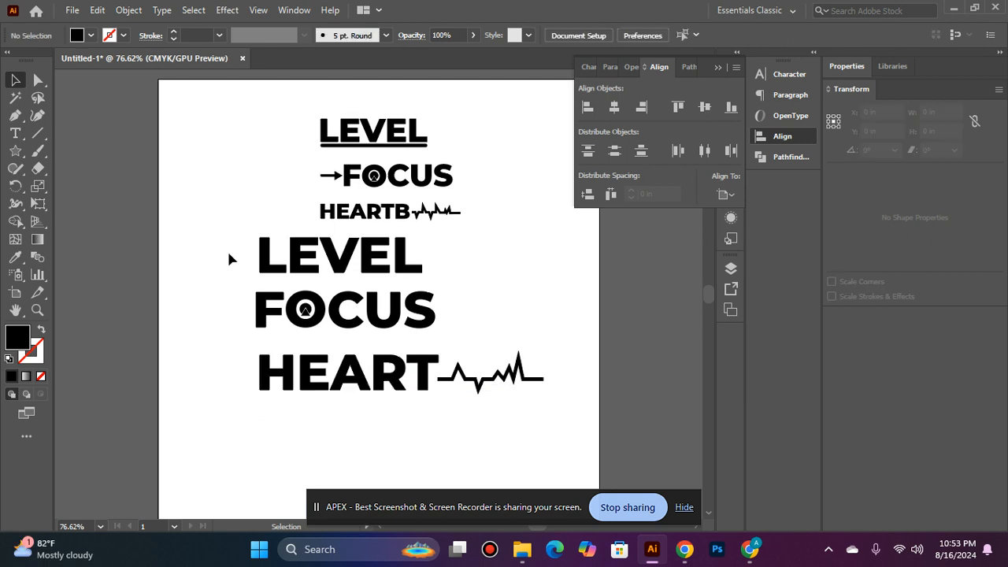
Left-align the large LEVEL, FOCUS and HEART groups
{"action": "left_click", "coordinate": [296, 266]}
{"action": "left_click", "coordinate": [350, 320], "text": "shift"}
{"action": "left_click", "coordinate": [346, 383], "text": "shift"}
{"action": "left_click", "coordinate": [586, 111]}
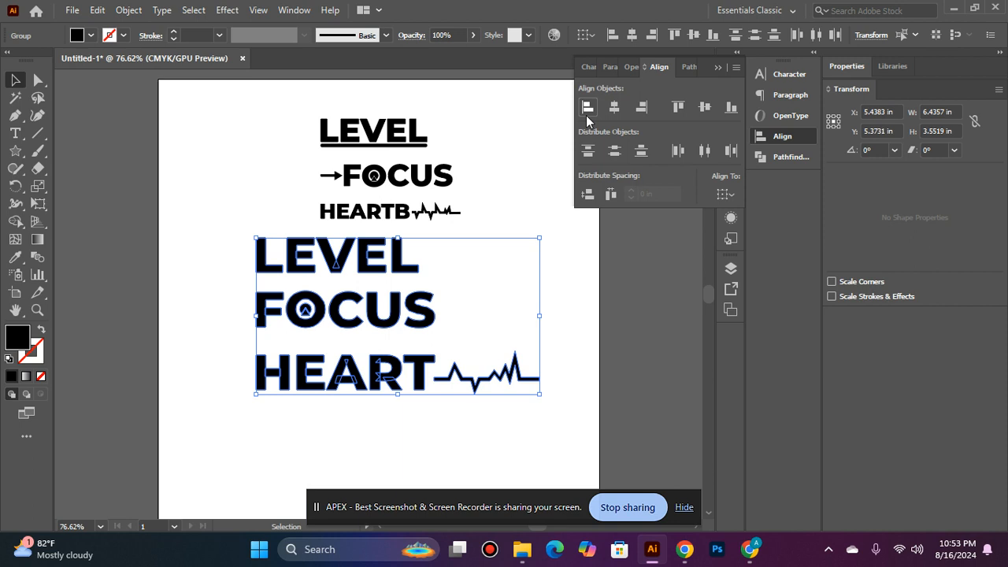
{"action": "left_click", "coordinate": [450, 448]}
Move HEART with its heartbeat line up close beneath FOCUS, to about Y 6.3 in
{"action": "left_click", "coordinate": [367, 387]}
{"action": "key", "text": "Delete"}
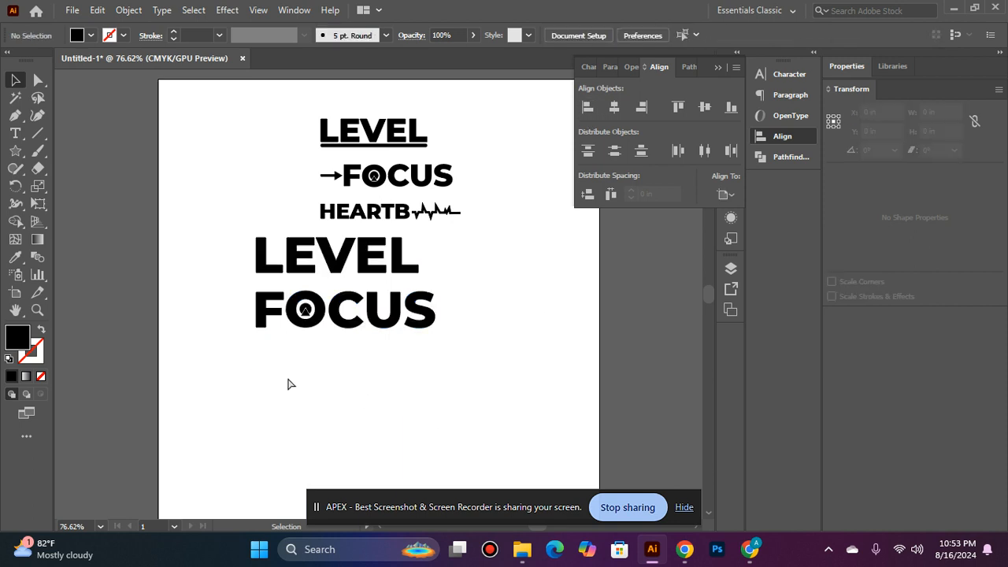
{"action": "key", "text": "ctrl+z"}
{"action": "key", "text": "Up"}
{"action": "key", "text": "Up"}
{"action": "key", "text": "Up"}
{"action": "key", "text": "Up"}
{"action": "key", "text": "Up"}
{"action": "key", "text": "Up"}
{"action": "key", "text": "Up"}
{"action": "key", "text": "Up"}
{"action": "key", "text": "Up"}
{"action": "key", "text": "Up"}
{"action": "key", "text": "Up"}
{"action": "key", "text": "Up"}
{"action": "key", "text": "Up"}
{"action": "key", "text": "Up"}
{"action": "key", "text": "Up"}
{"action": "key", "text": "Up"}
{"action": "key", "text": "Up"}
{"action": "key", "text": "Up"}
{"action": "key", "text": "Up"}
{"action": "key", "text": "Up"}
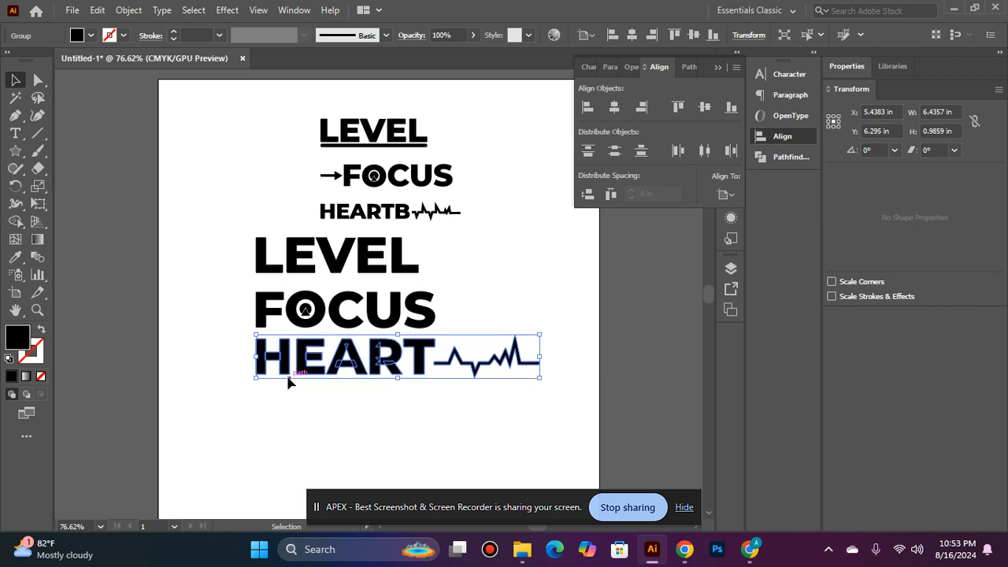
Move the large LEVEL down closer to FOCUS, to about Y 4.16 in
{"action": "left_click", "coordinate": [338, 261]}
{"action": "key", "text": "Down"}
{"action": "key", "text": "Down"}
{"action": "key", "text": "Down"}
{"action": "key", "text": "Down"}
{"action": "key", "text": "Down"}
{"action": "key", "text": "Down"}
{"action": "key", "text": "Down"}
{"action": "key", "text": "Down"}
{"action": "key", "text": "Down"}
{"action": "key", "text": "Down"}
{"action": "key", "text": "Down"}
{"action": "key", "text": "Down"}
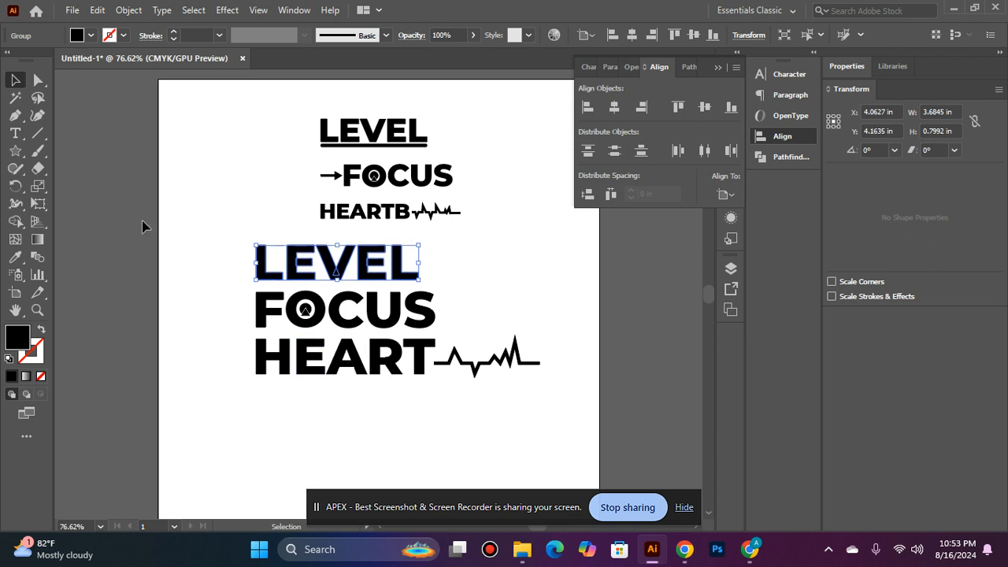
Group the three large words and scale them down proportionally to about 4.85 in wide and 2.28 in high
{"action": "left_click_drag", "start_coordinate": [532, 432], "coordinate": [533, 432]}
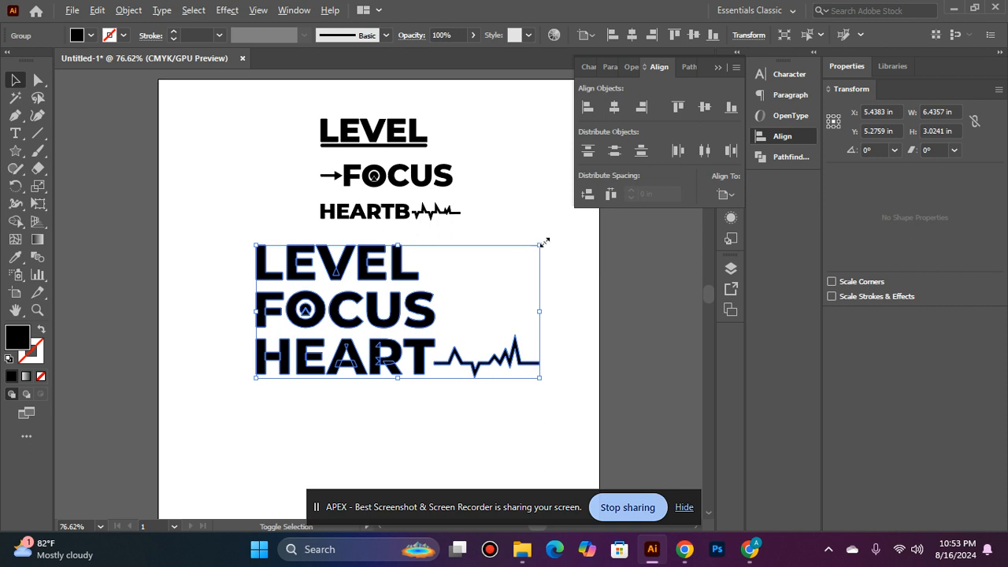
{"action": "mouse_move", "coordinate": [541, 248]}
{"action": "left_mouse_down"}
{"action": "mouse_move", "coordinate": [509, 227]}
{"action": "mouse_move", "coordinate": [524, 237]}
{"action": "left_mouse_up"}
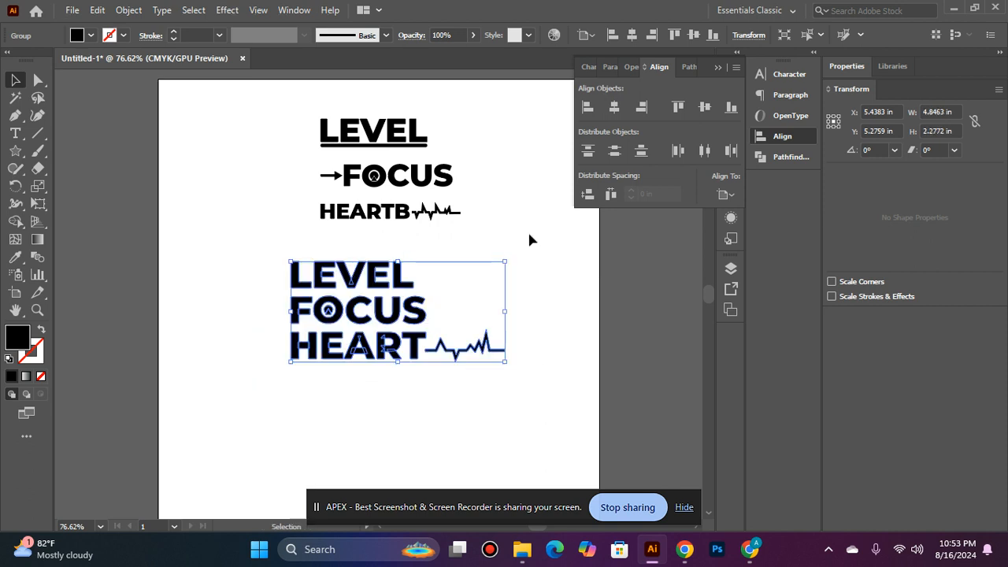
{"action": "left_click", "coordinate": [527, 238]}
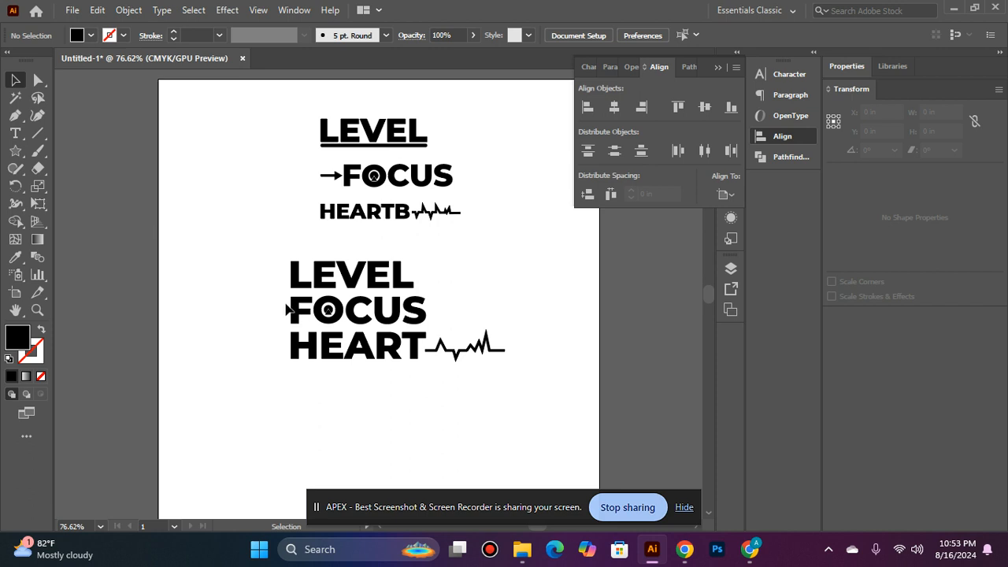
Ungroup the stacked LEVEL, FOCUS and HEART design into its separate words
{"action": "left_click", "coordinate": [338, 285]}
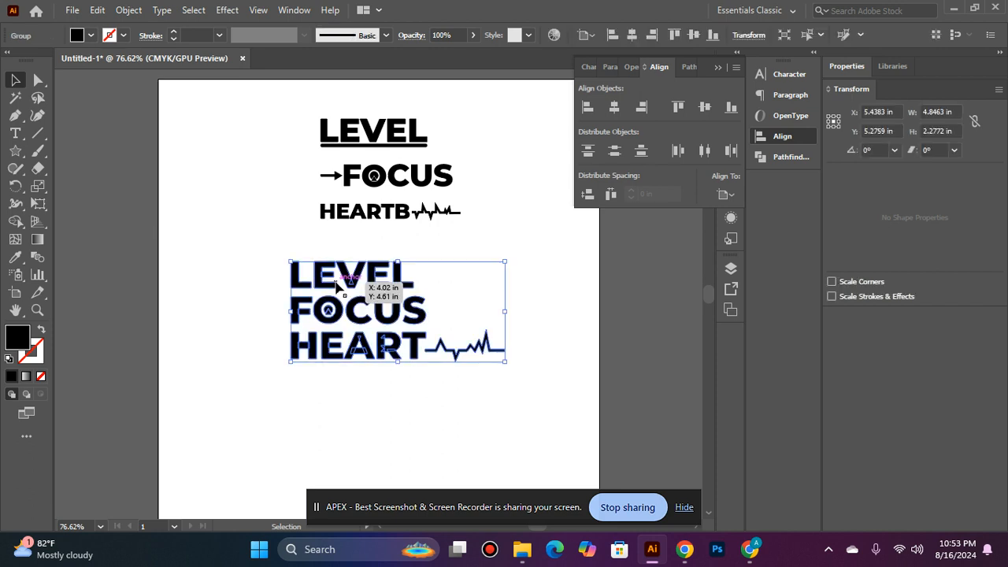
{"action": "right_click", "coordinate": [337, 285]}
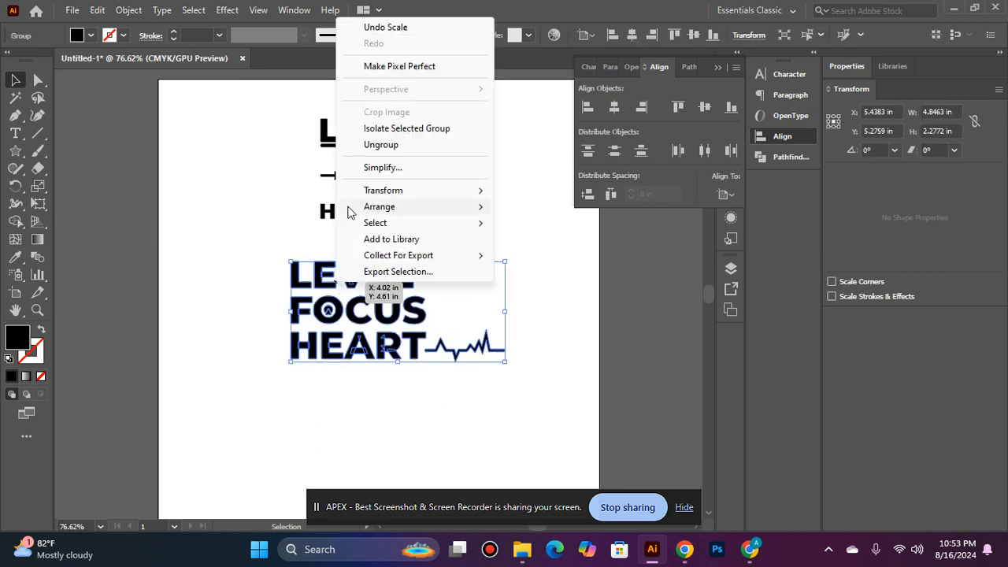
{"action": "left_click", "coordinate": [370, 146]}
{"action": "left_click", "coordinate": [432, 392]}
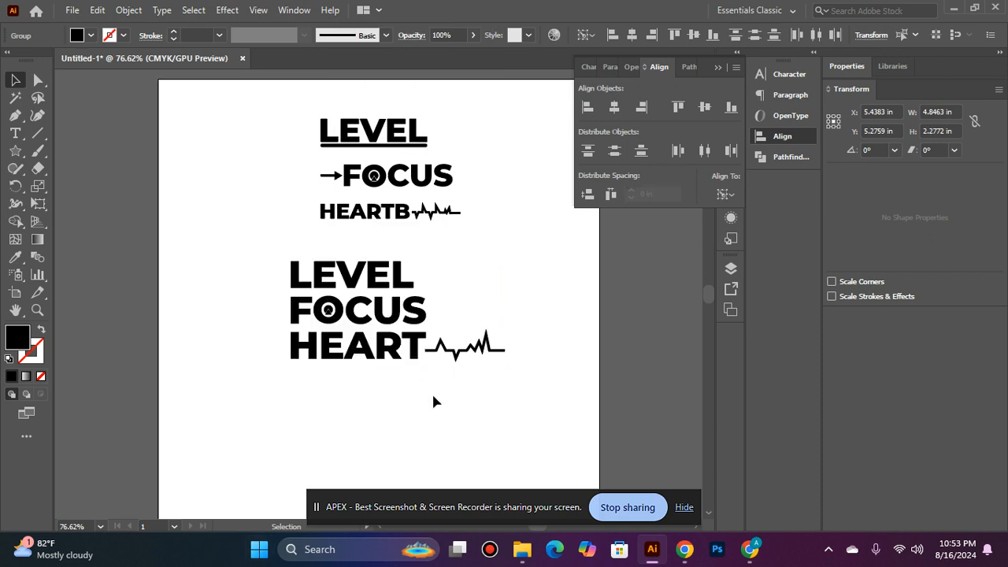
Place LEVEL and FOCUS side by side above HEART and align their vertical centers
{"action": "left_click_drag", "start_coordinate": [367, 269], "coordinate": [293, 262]}
{"action": "left_click", "coordinate": [280, 363]}
{"action": "left_click_drag", "start_coordinate": [368, 306], "coordinate": [442, 269]}
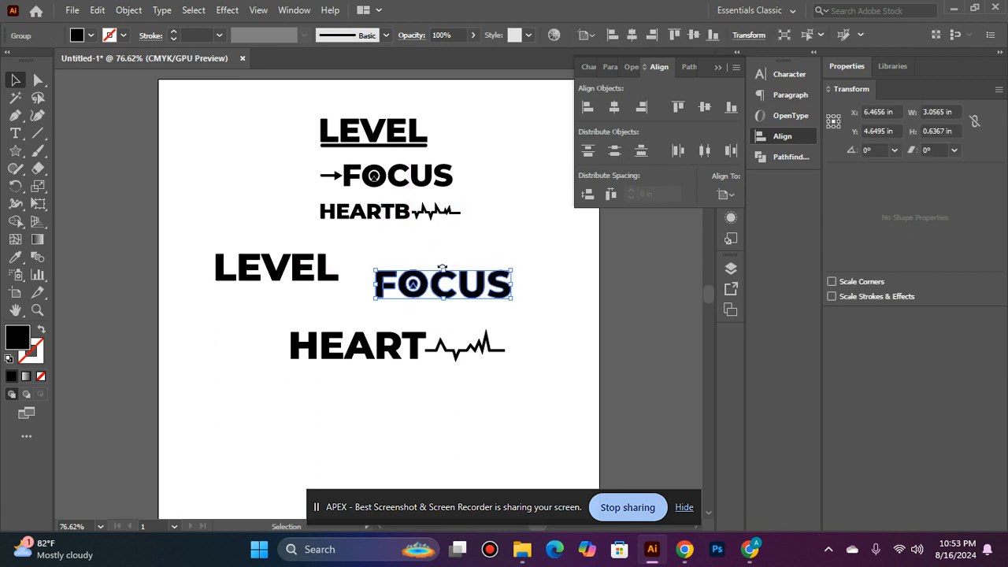
{"action": "left_click", "coordinate": [424, 310]}
{"action": "left_click", "coordinate": [421, 306]}
{"action": "left_click", "coordinate": [331, 282], "text": "shift"}
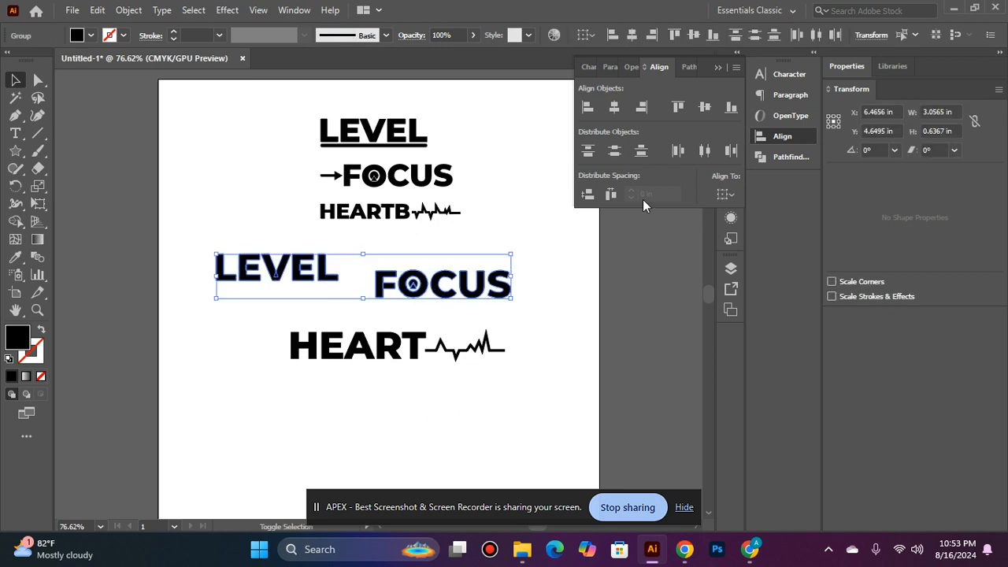
{"action": "left_click", "coordinate": [705, 108]}
{"action": "left_click", "coordinate": [626, 307]}
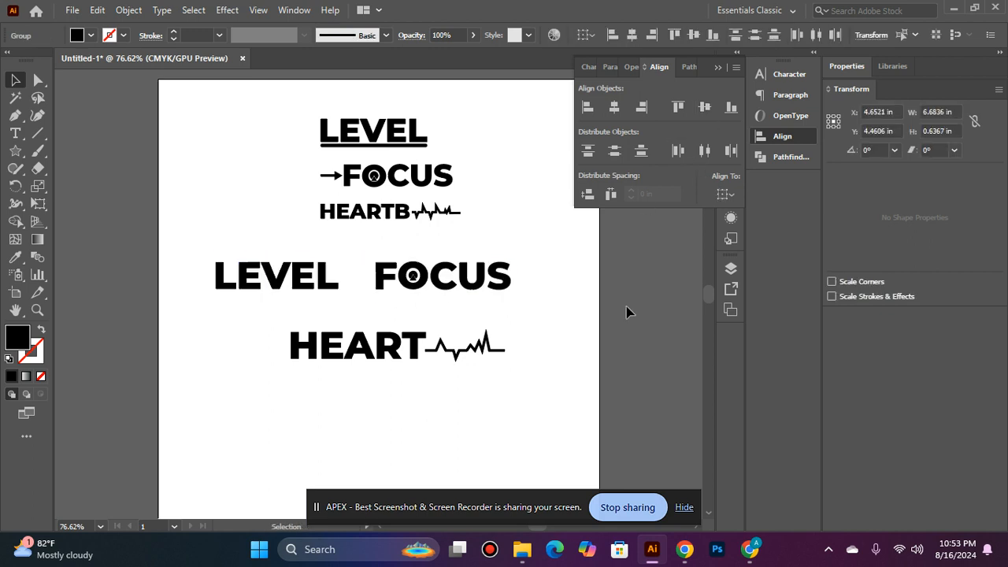
Group LEVEL with FOCUS and align that row and HEART by their horizontal centers
{"action": "left_click", "coordinate": [393, 340]}
{"action": "left_click", "coordinate": [299, 276]}
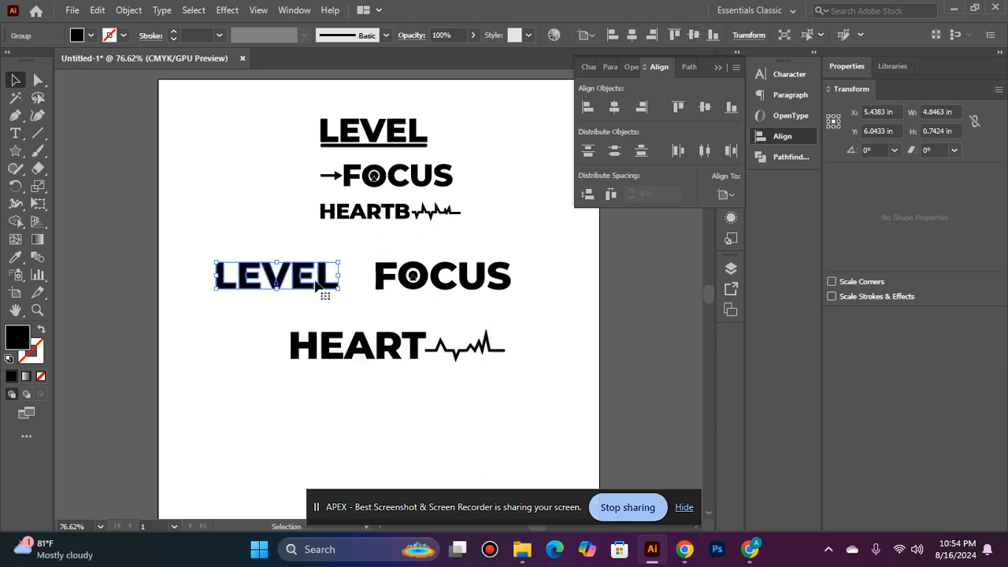
{"action": "left_click", "coordinate": [391, 287], "text": "shift"}
{"action": "left_click", "coordinate": [392, 288]}
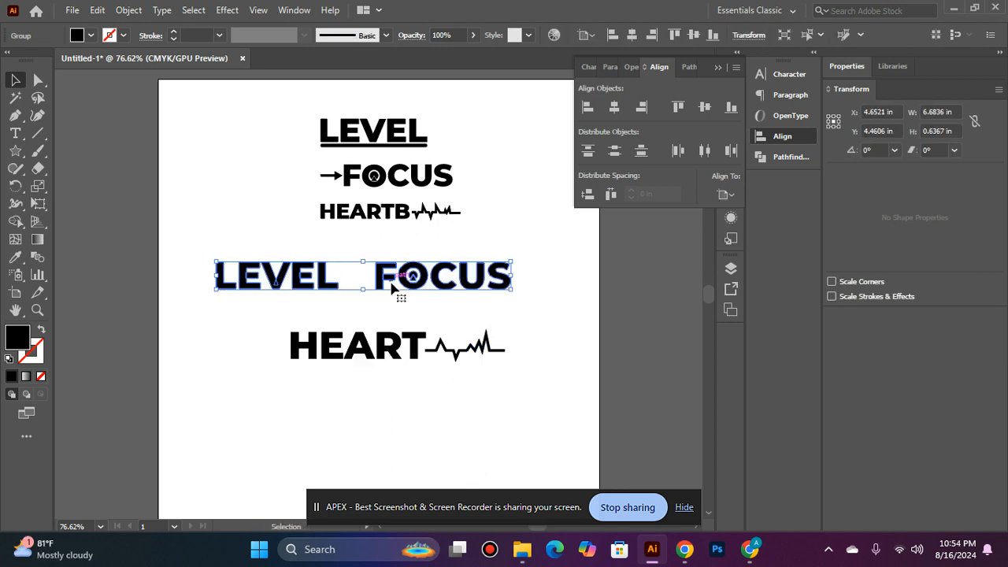
{"action": "left_click", "coordinate": [418, 352], "text": "shift"}
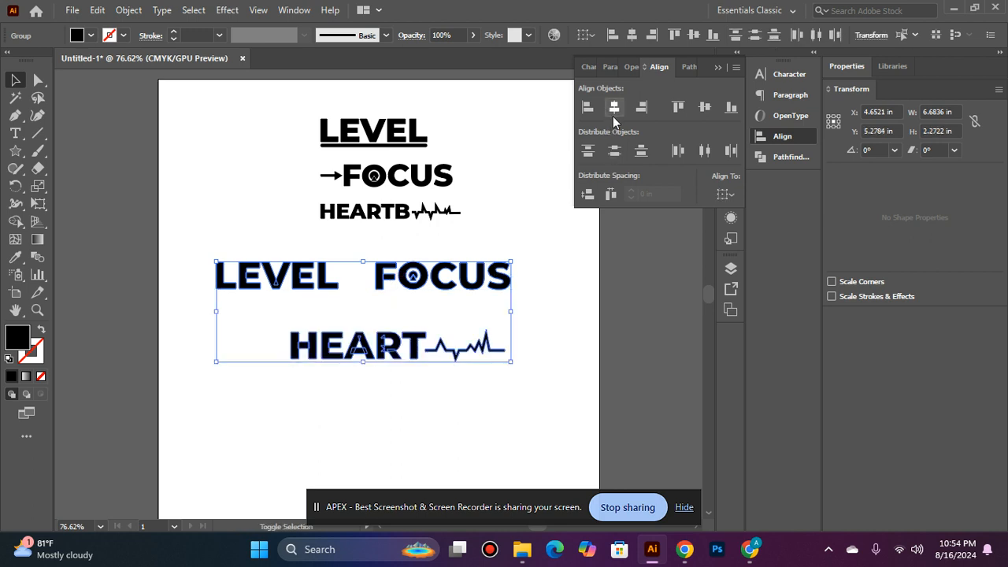
{"action": "left_click", "coordinate": [611, 115]}
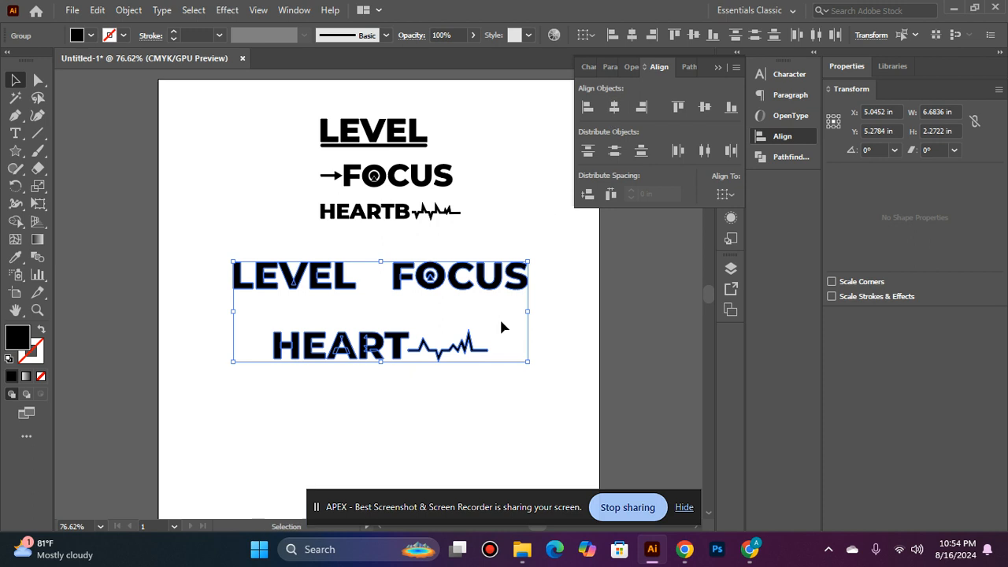
{"action": "left_click", "coordinate": [506, 367]}
Move HEART with its heartbeat line up close beneath the LEVEL FOCUS row, to about Y 5.34 in
{"action": "left_click_drag", "start_coordinate": [479, 357], "coordinate": [471, 351]}
{"action": "key", "text": "Up"}
{"action": "key", "text": "Up"}
{"action": "key", "text": "Up"}
{"action": "key", "text": "Up"}
{"action": "key", "text": "Up"}
{"action": "key", "text": "Up"}
{"action": "key", "text": "Up"}
{"action": "key", "text": "Up"}
{"action": "key", "text": "Up"}
{"action": "key", "text": "Up"}
{"action": "key", "text": "Up"}
{"action": "key", "text": "Up"}
{"action": "key", "text": "Up"}
{"action": "key", "text": "Up"}
{"action": "key", "text": "Up"}
{"action": "key", "text": "Up"}
{"action": "key", "text": "Up"}
{"action": "key", "text": "Up"}
{"action": "key", "text": "Up"}
{"action": "key", "text": "Up"}
{"action": "key", "text": "Up"}
{"action": "key", "text": "Up"}
{"action": "key", "text": "Up"}
{"action": "key", "text": "Up"}
{"action": "key", "text": "Up"}
{"action": "key", "text": "Up"}
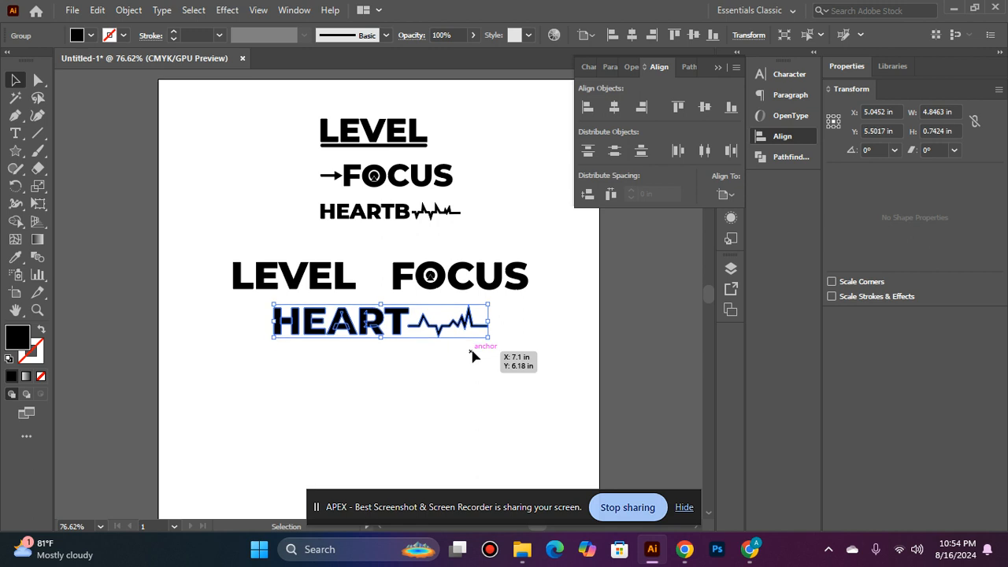
{"action": "key", "text": "Up"}
{"action": "key", "text": "Up"}
{"action": "key", "text": "Up"}
{"action": "key", "text": "Up"}
{"action": "key", "text": "Up"}
{"action": "key", "text": "Up"}
{"action": "key", "text": "Up"}
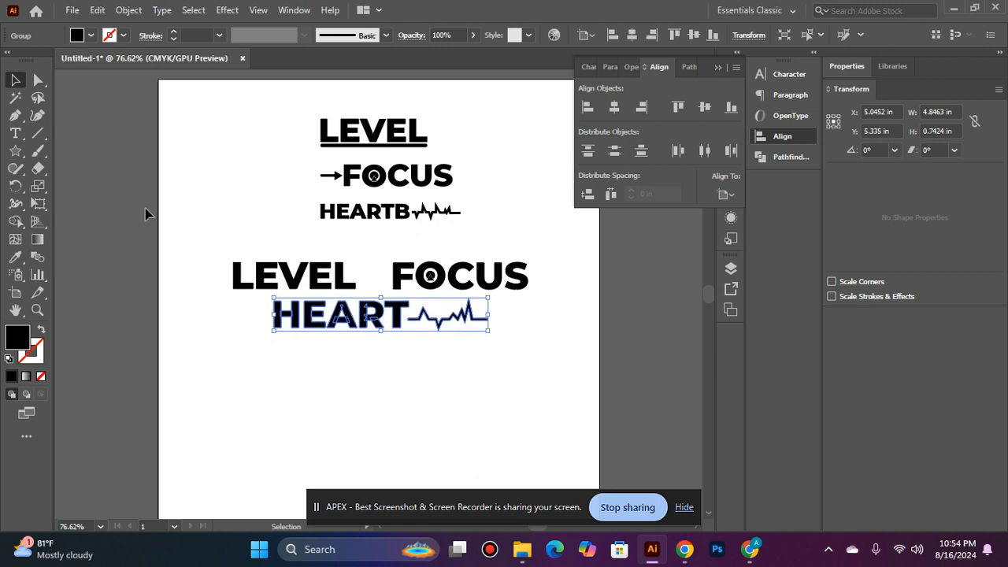
Group the two-row design and center it horizontally and vertically on the artboard
{"action": "left_click_drag", "start_coordinate": [211, 234], "coordinate": [522, 326]}
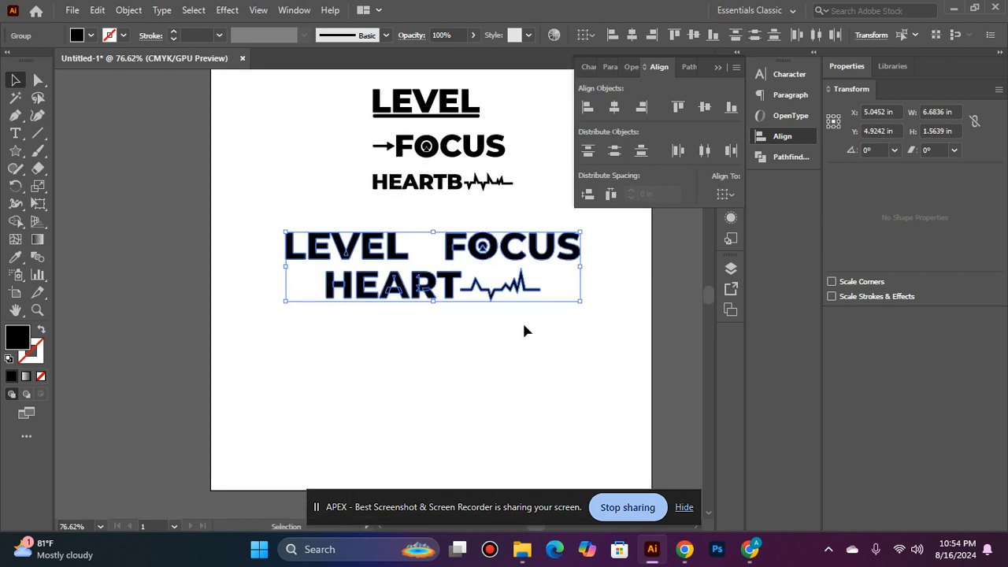
{"action": "key", "text": "ctrl+g"}
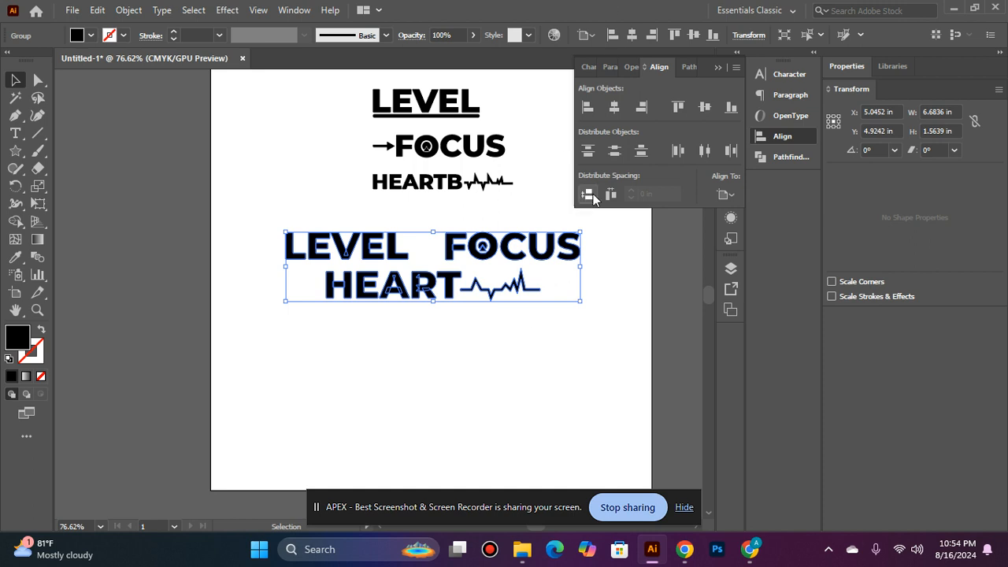
{"action": "left_click", "coordinate": [614, 107]}
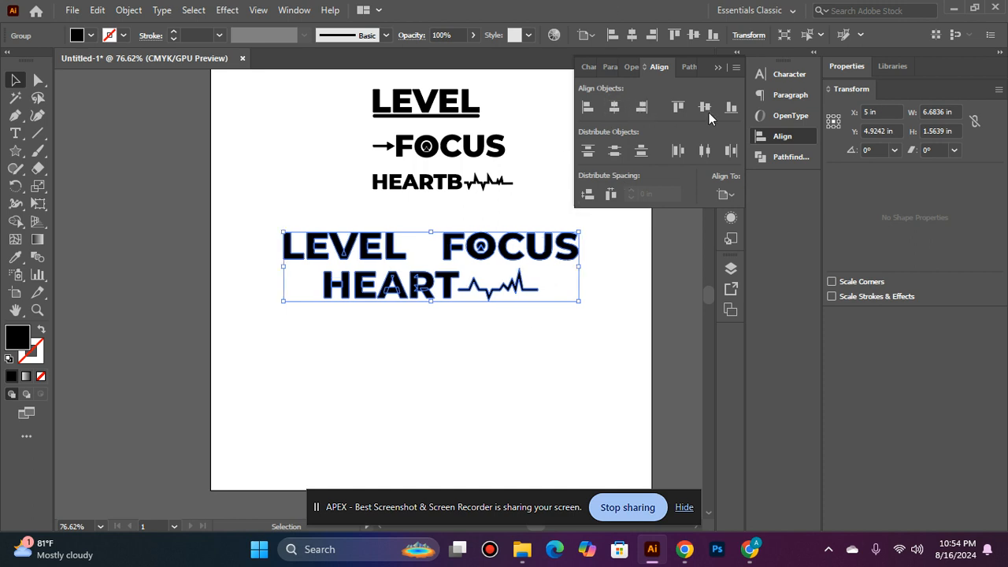
{"action": "left_click", "coordinate": [710, 111]}
{"action": "left_click", "coordinate": [591, 347]}
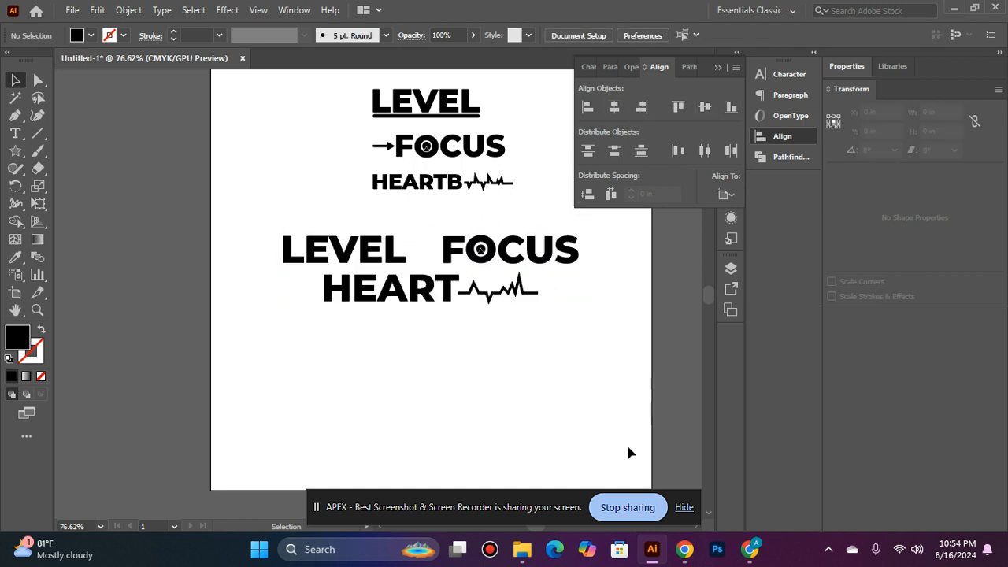